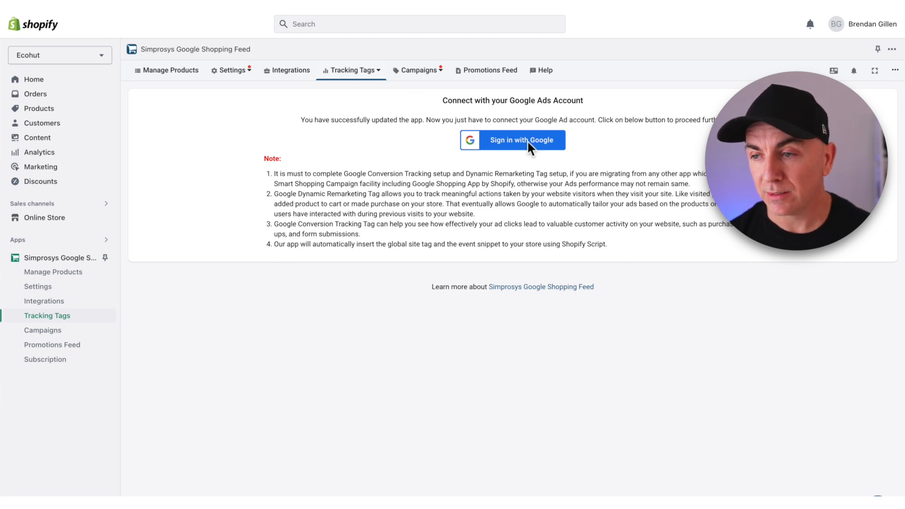
Sign in with Google using the store's account and authorize Simprosys Google Shopping Feed to access it.
{"action": "left_click", "coordinate": [527, 143]}
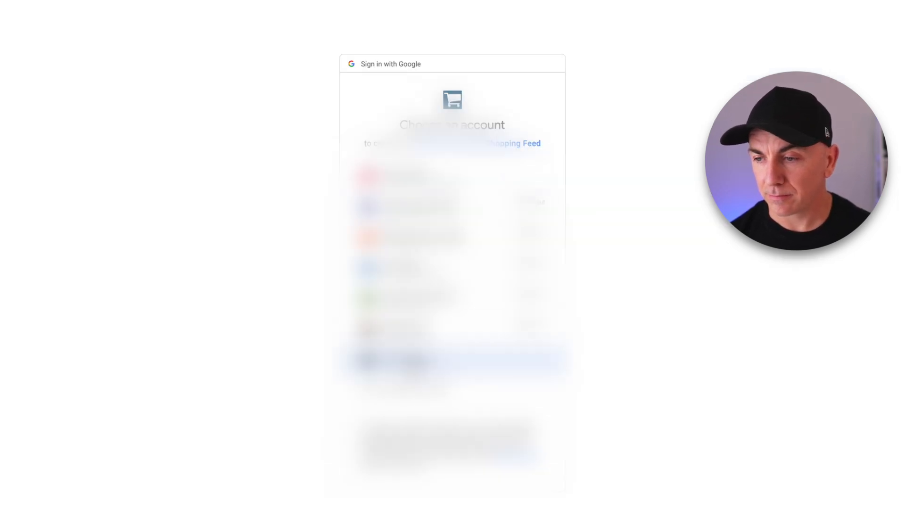
{"action": "left_click", "coordinate": [426, 367]}
{"action": "left_click", "coordinate": [501, 461]}
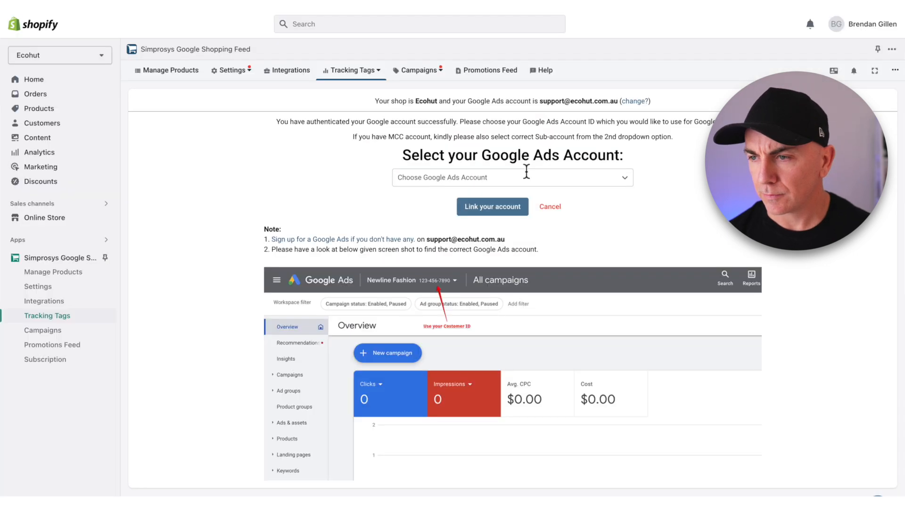
Select the store's Google Ads account ID and link it to the shopping feed app.
{"action": "left_click", "coordinate": [525, 171]}
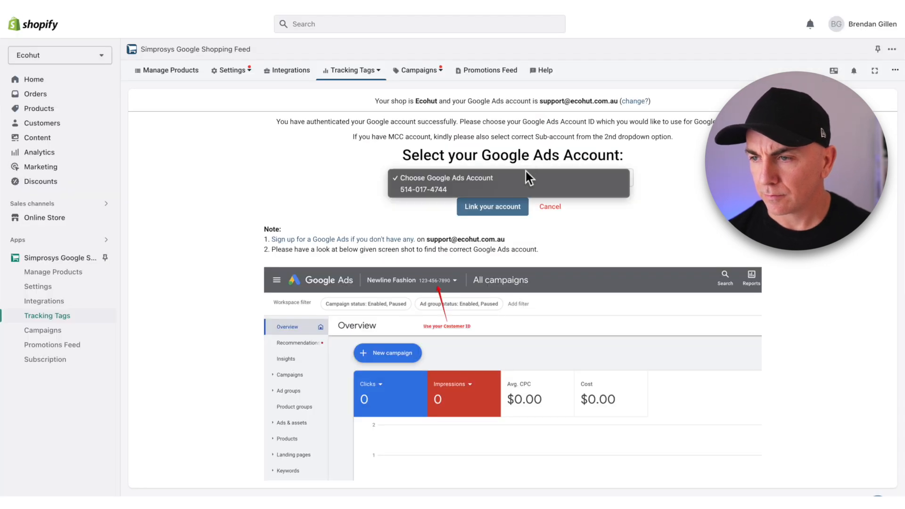
{"action": "left_click", "coordinate": [431, 186]}
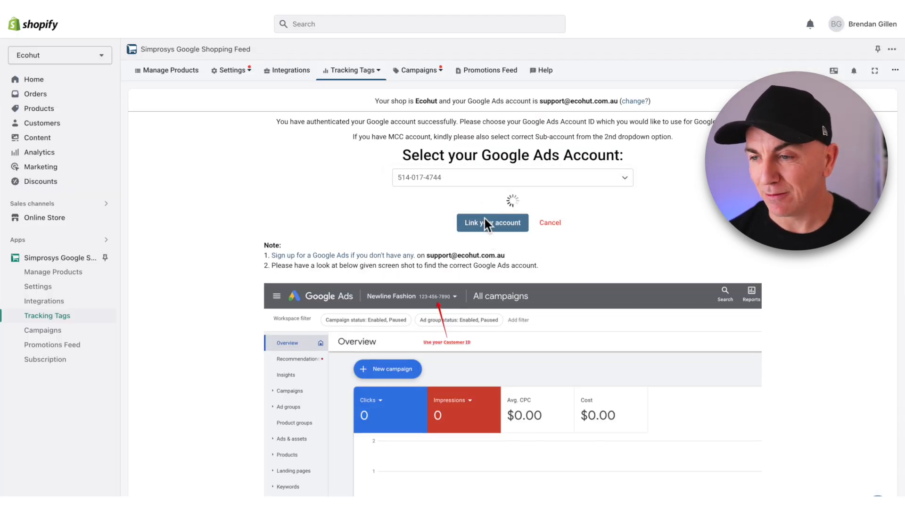
{"action": "left_click", "coordinate": [485, 217]}
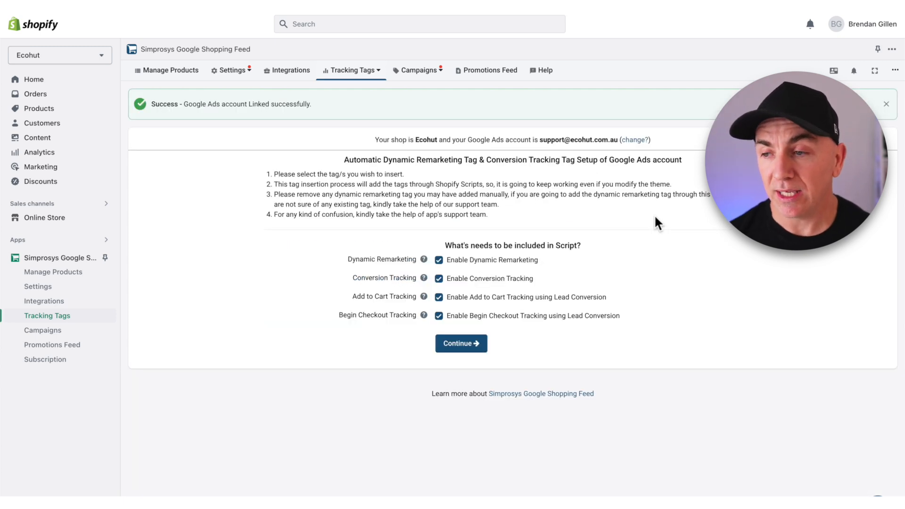
Set up dynamic remarketing, conversion, add to cart and begin checkout tracking by creating new conversions in the linked ads account.
{"action": "left_click", "coordinate": [466, 346]}
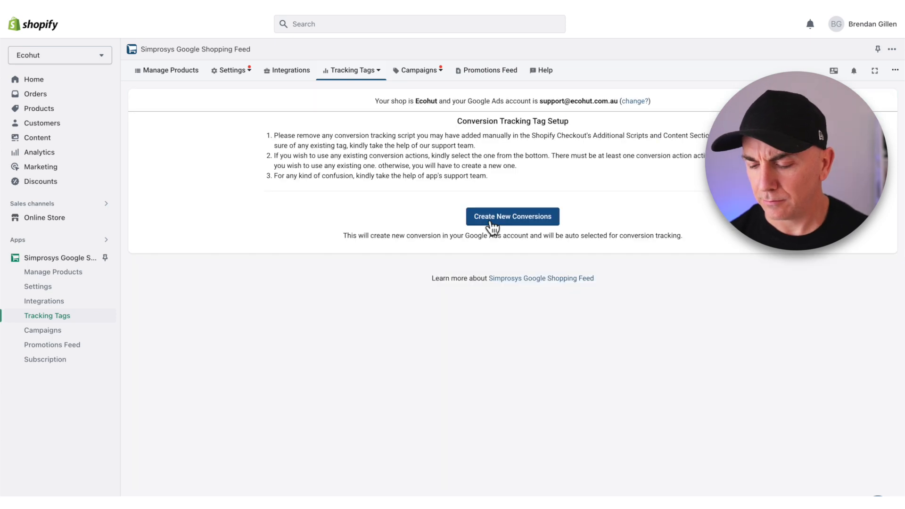
{"action": "left_click", "coordinate": [503, 217]}
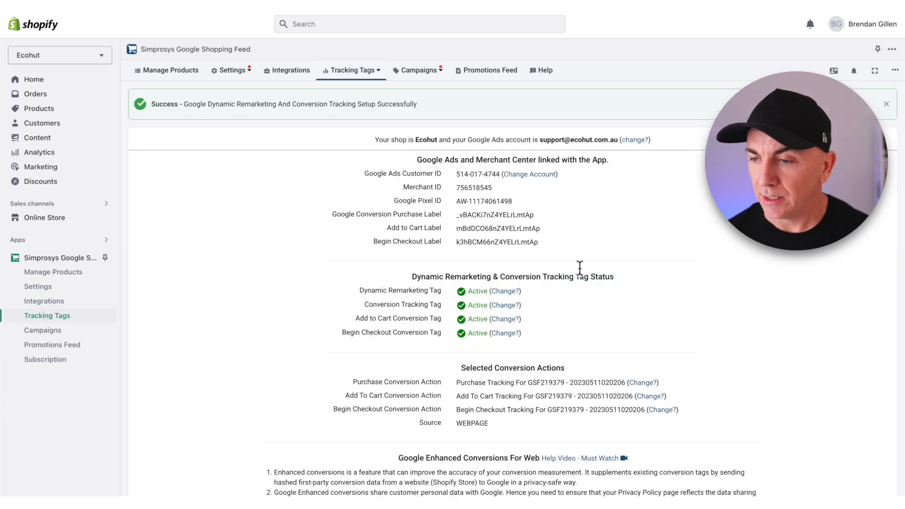
{"action": "scroll", "coordinate": [578, 266], "scroll_direction": "down", "scroll_amount": 3}
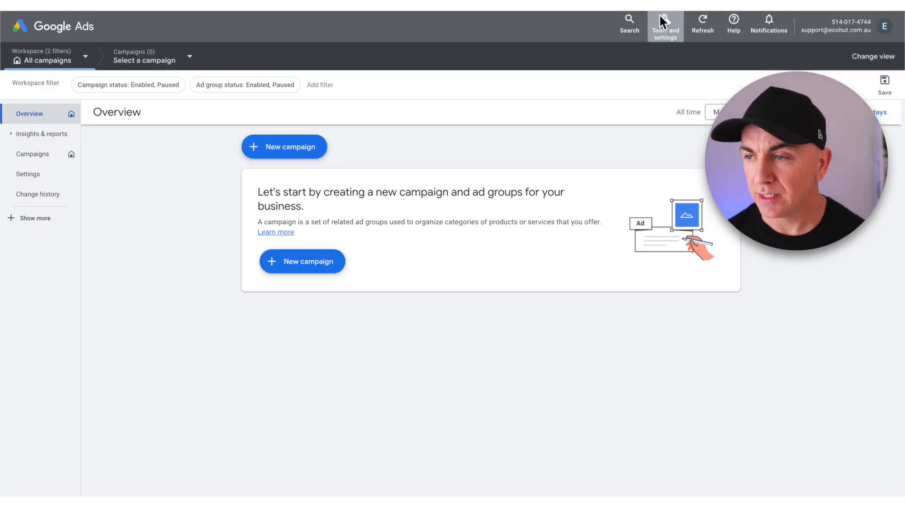
In Google Ads, turn on enhanced conversions in the conversion settings and agree to the customer data terms.
{"action": "left_click", "coordinate": [661, 20]}
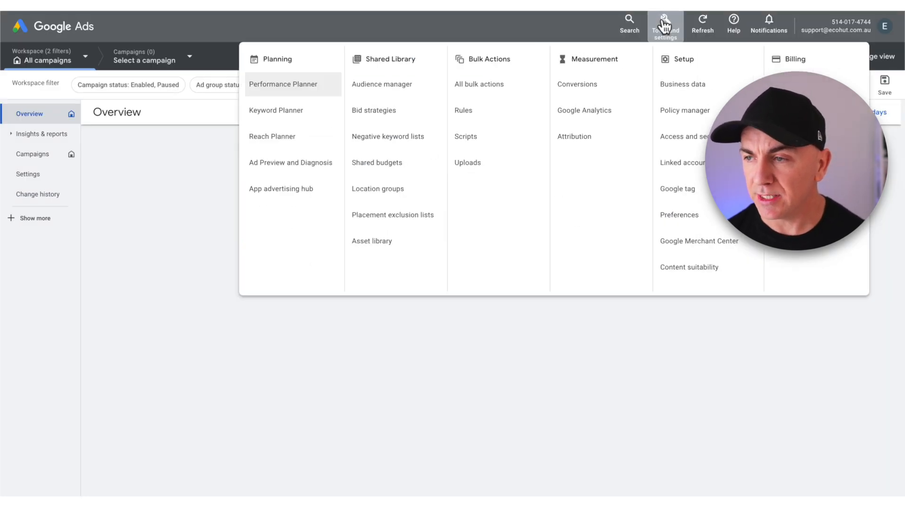
{"action": "left_click", "coordinate": [571, 81]}
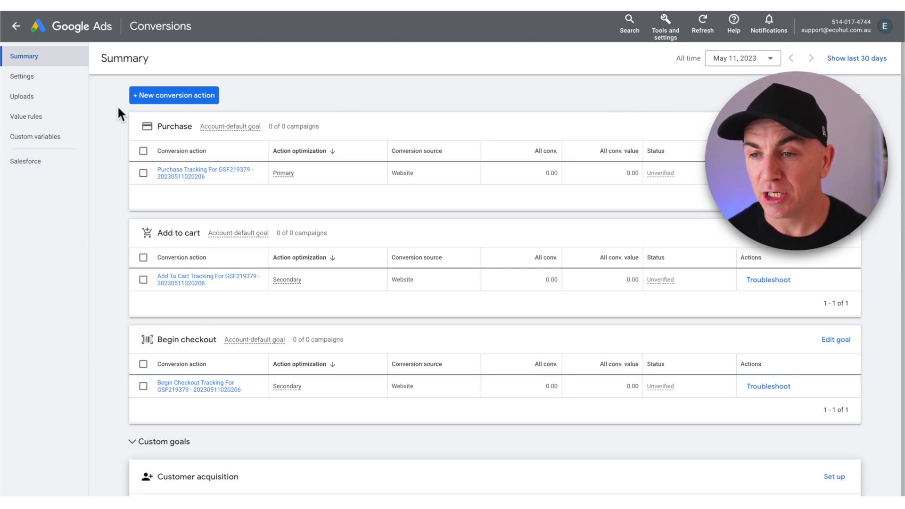
{"action": "left_click", "coordinate": [35, 79]}
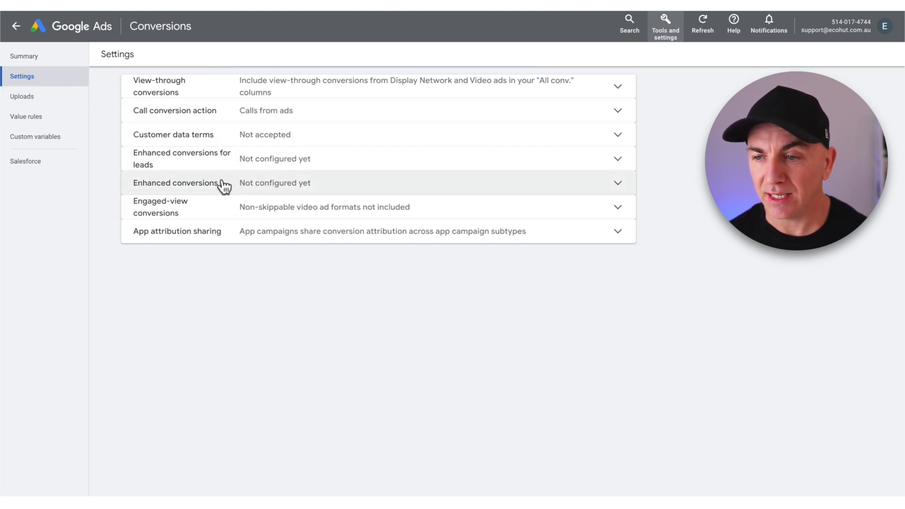
{"action": "left_click", "coordinate": [293, 189]}
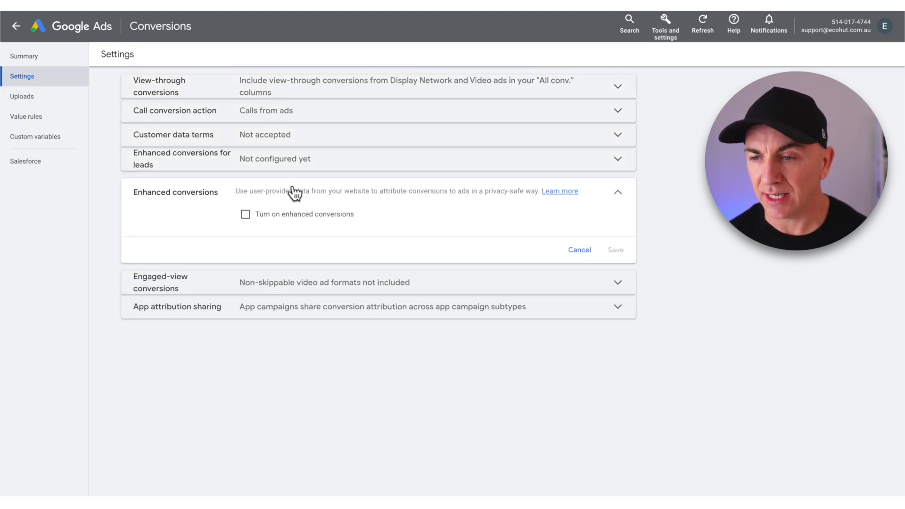
{"action": "left_click", "coordinate": [245, 215]}
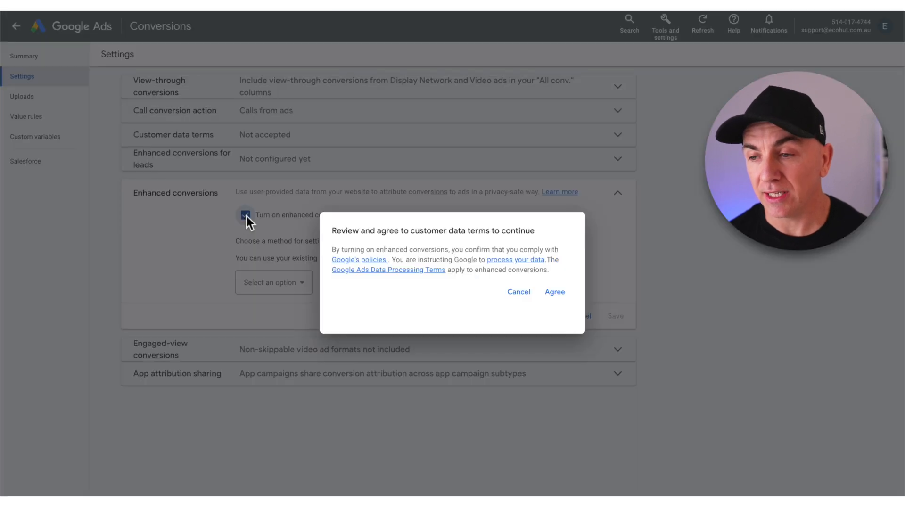
{"action": "left_click", "coordinate": [551, 293]}
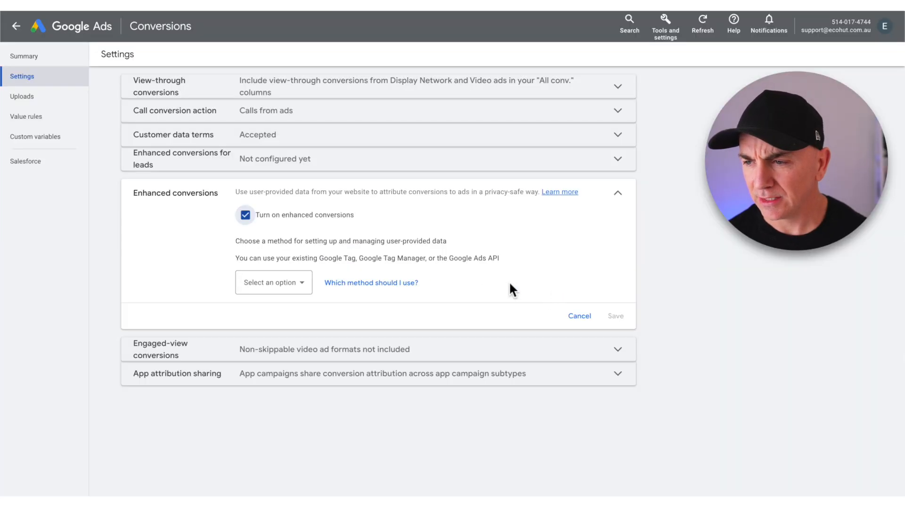
Choose Google Ads API as the method for managing user-provided data and save the enhanced conversions setting.
{"action": "left_click", "coordinate": [246, 278]}
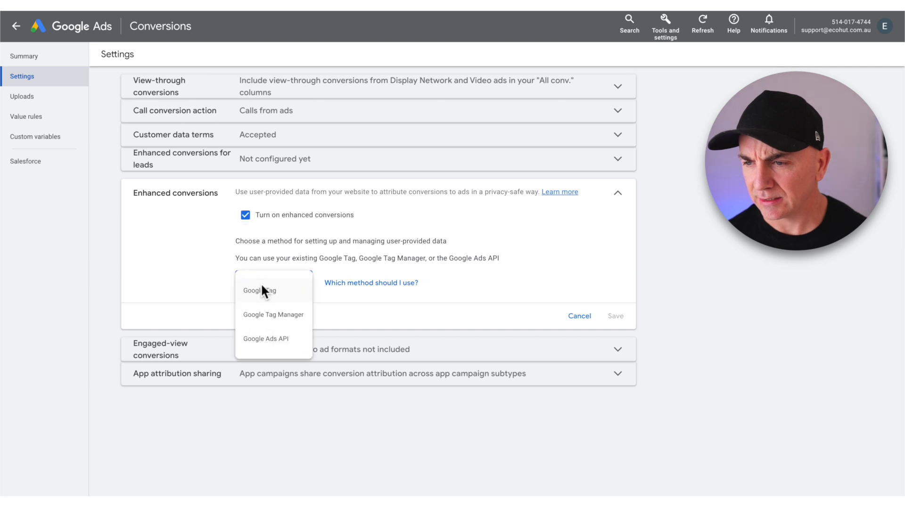
{"action": "left_click", "coordinate": [263, 338]}
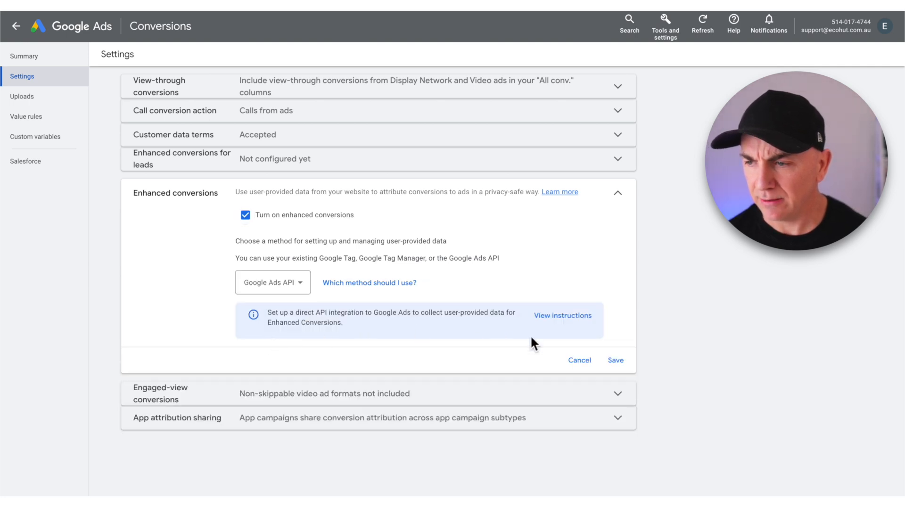
{"action": "left_click", "coordinate": [614, 360]}
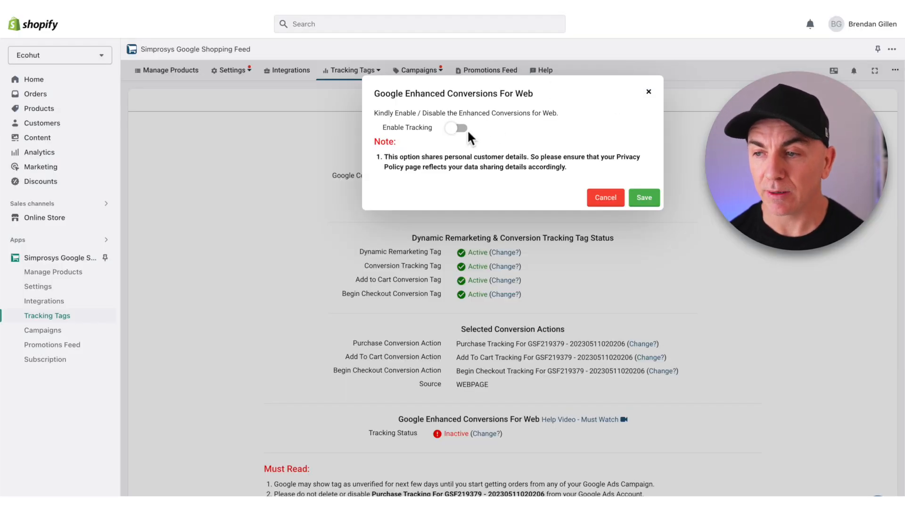
In the Shopify feed app, enable tracking for Google Enhanced Conversions For Web and save it.
{"action": "left_click", "coordinate": [457, 127]}
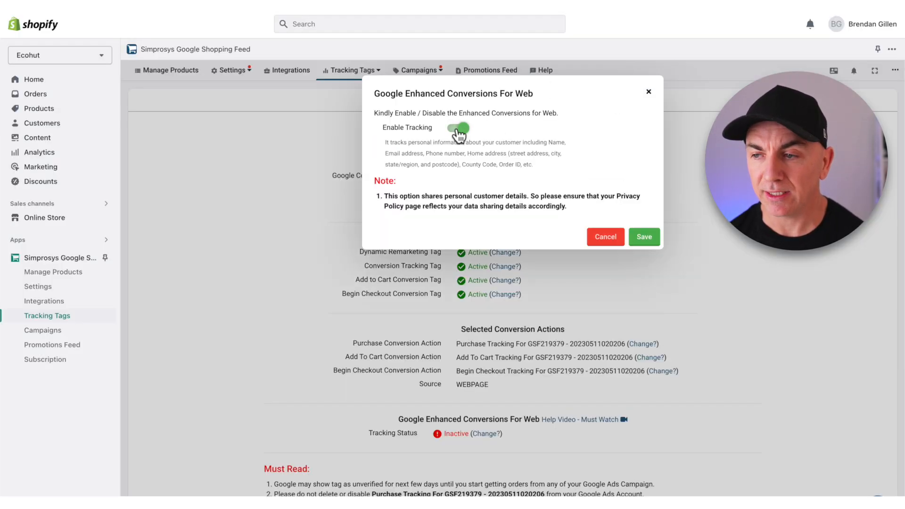
{"action": "left_click", "coordinate": [639, 236]}
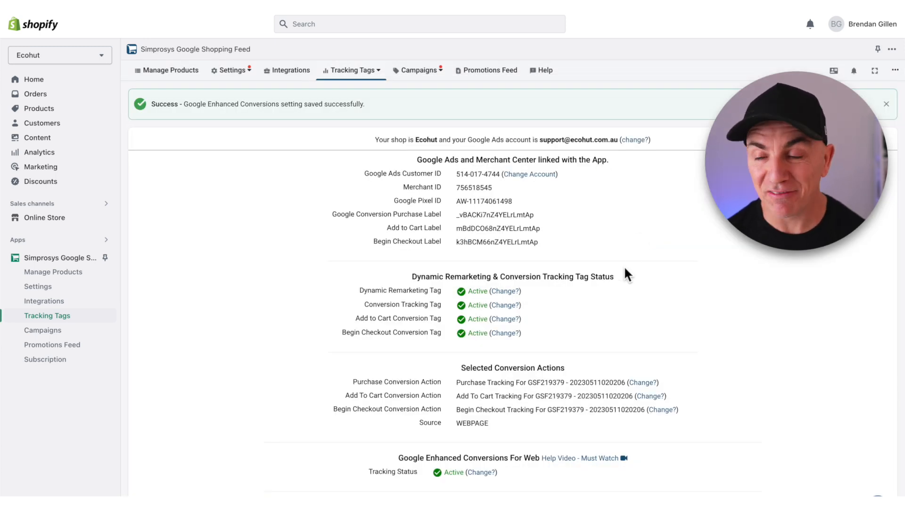
{"action": "scroll", "coordinate": [612, 266], "scroll_direction": "down", "scroll_amount": 2}
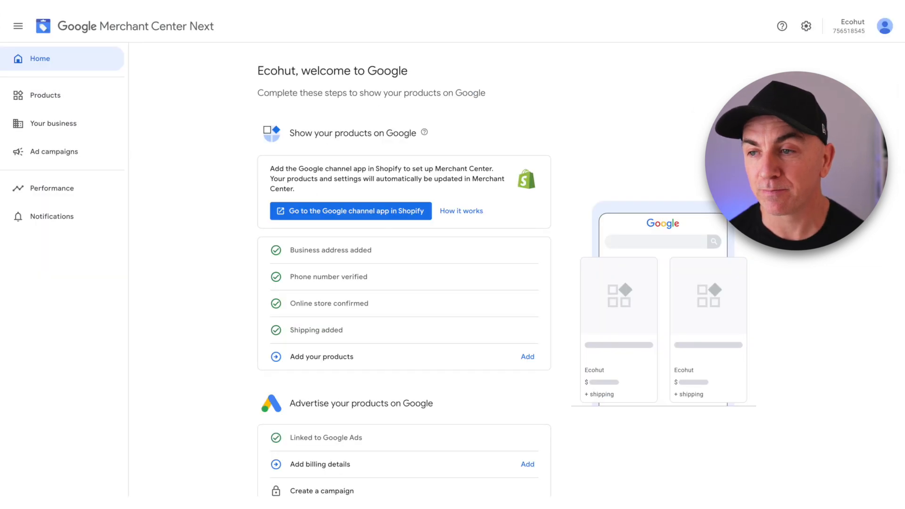
Open the product overview in Google Merchant Center Next.
{"action": "left_click", "coordinate": [46, 97]}
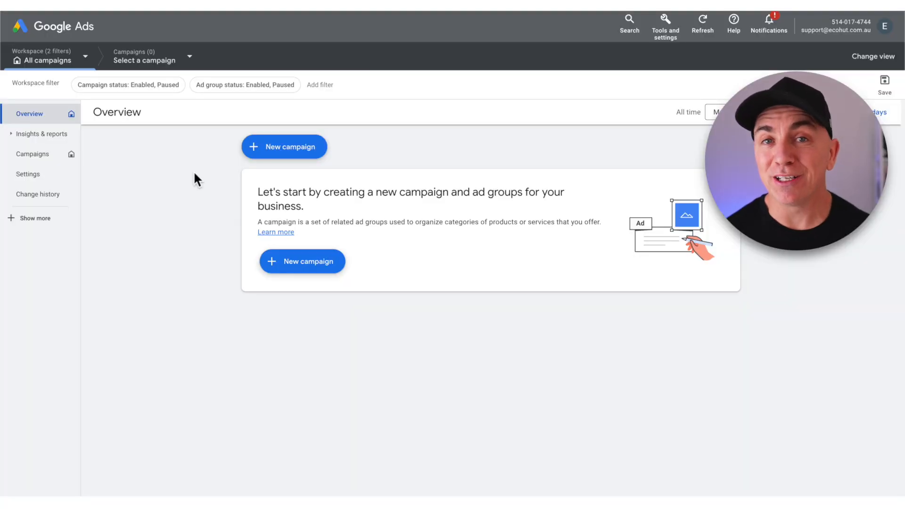
In Google Ads, start a new campaign with the Sales objective, the Purchases conversion goal and the Performance Max campaign type.
{"action": "left_click", "coordinate": [297, 152]}
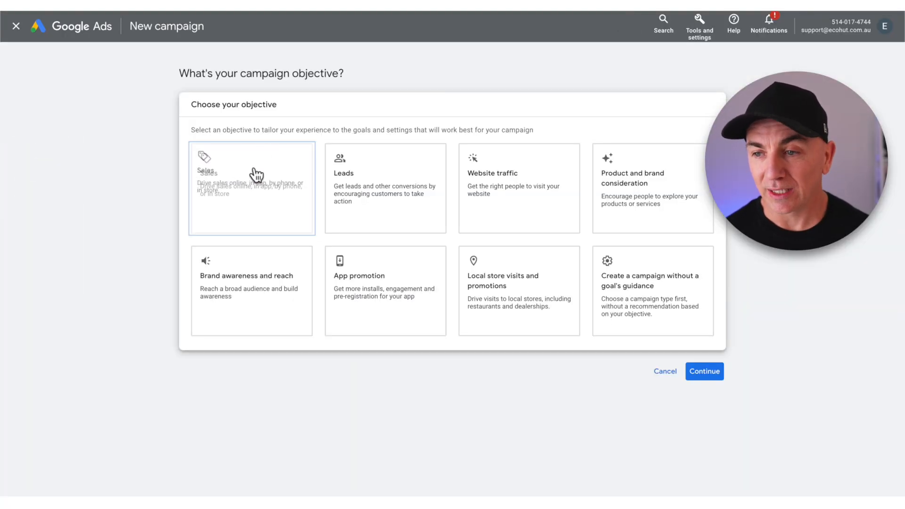
{"action": "left_click", "coordinate": [257, 177]}
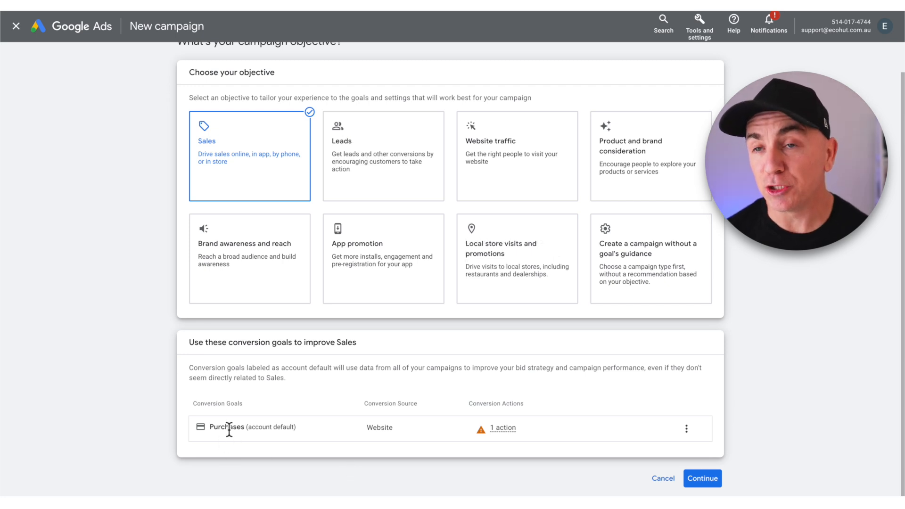
{"action": "mouse_move", "coordinate": [501, 429]}
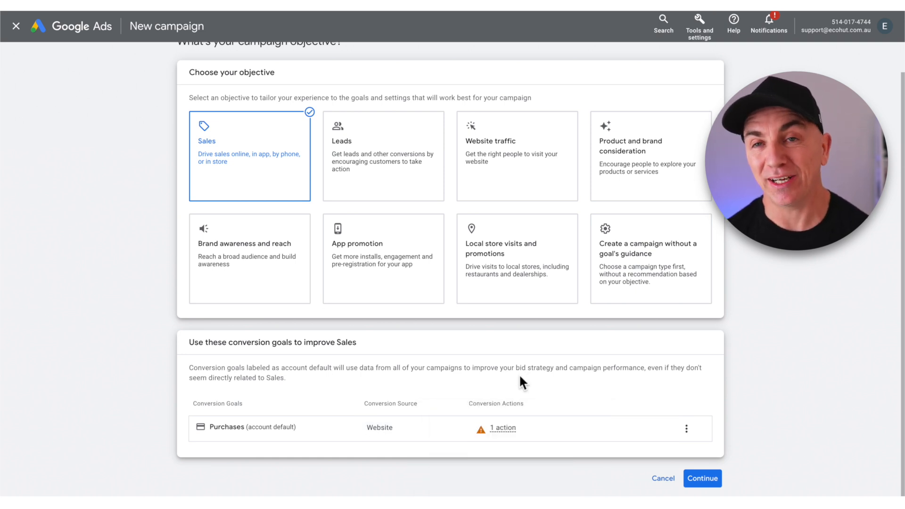
{"action": "left_click", "coordinate": [688, 477]}
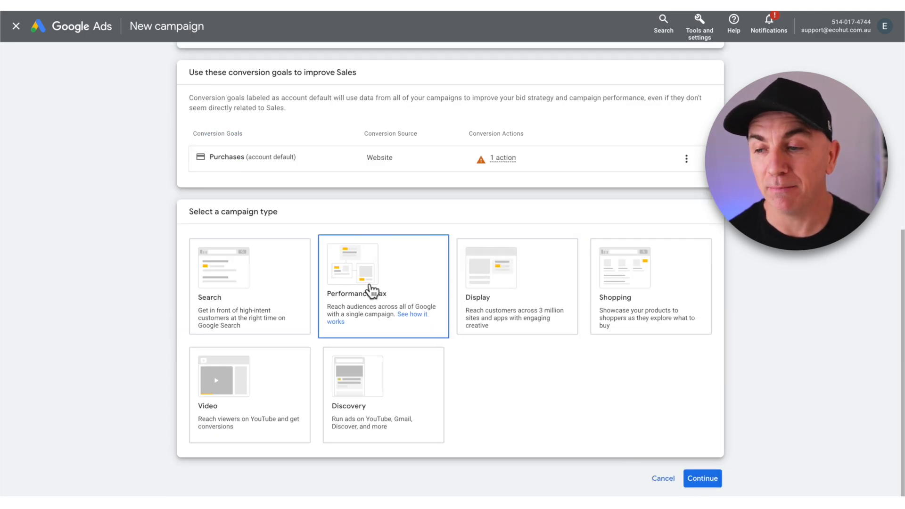
{"action": "left_click", "coordinate": [371, 289]}
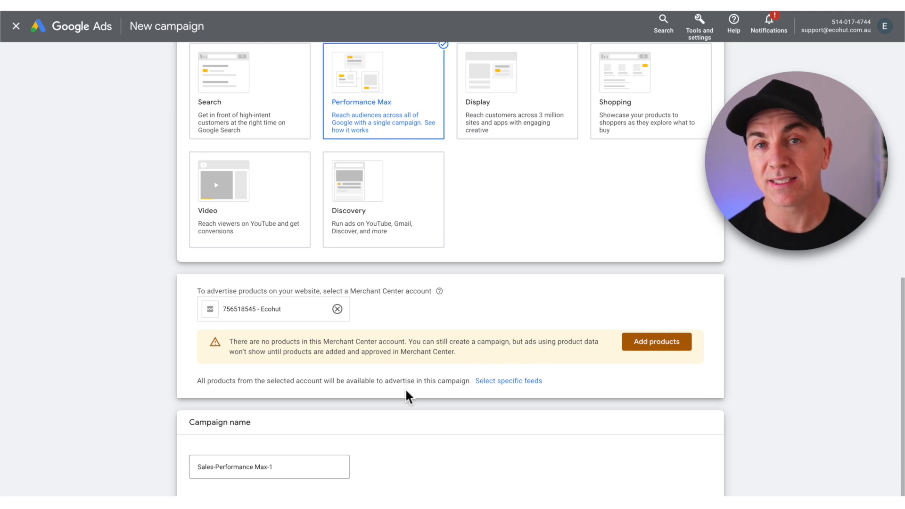
Name the campaign "PMAX-All products".
{"action": "left_click", "coordinate": [289, 467]}
{"action": "triple_click", "coordinate": [287, 468]}
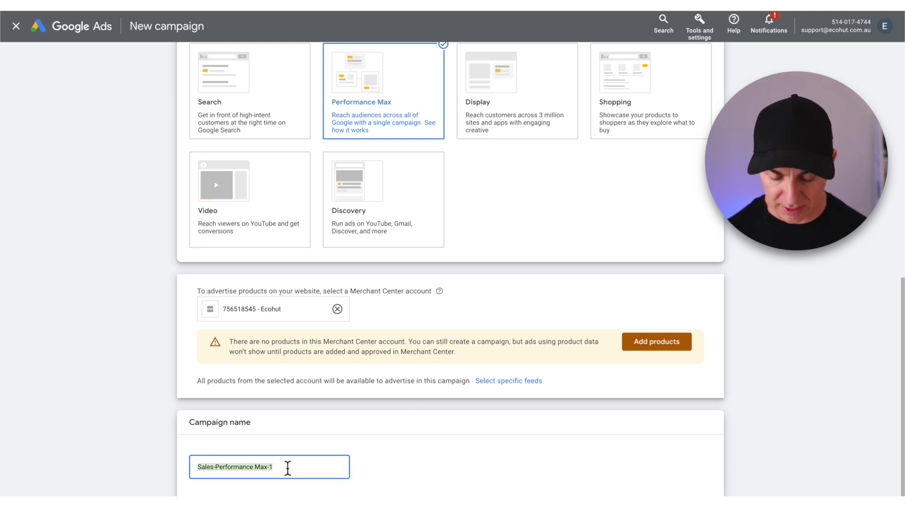
{"action": "type", "text": "PMAX-All products"}
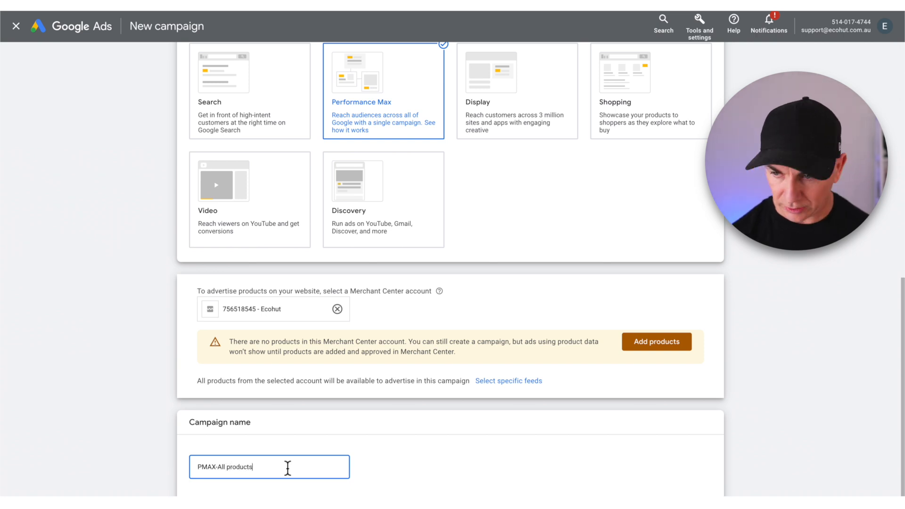
{"action": "left_click", "coordinate": [392, 476]}
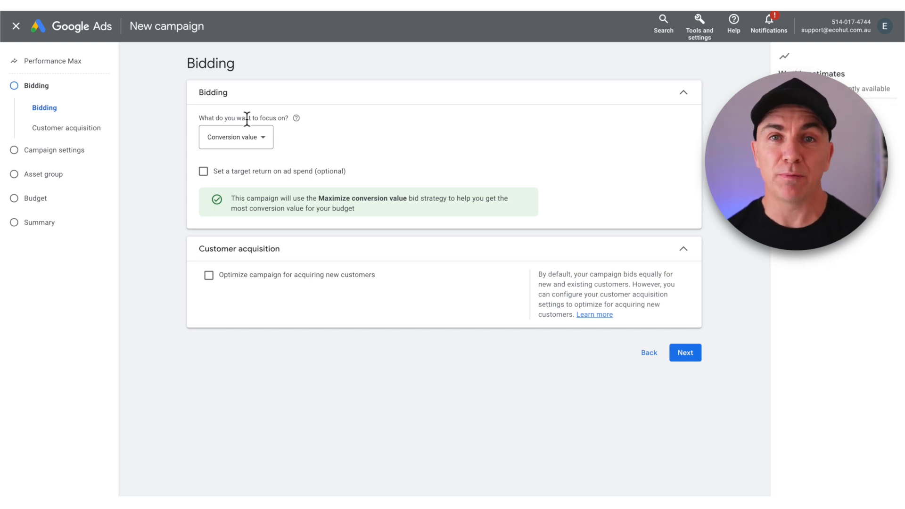
Focus bidding on conversion value, optimize for acquiring new customers with higher bids for them, and proceed to the campaign settings.
{"action": "left_click", "coordinate": [254, 139]}
{"action": "left_click", "coordinate": [338, 145]}
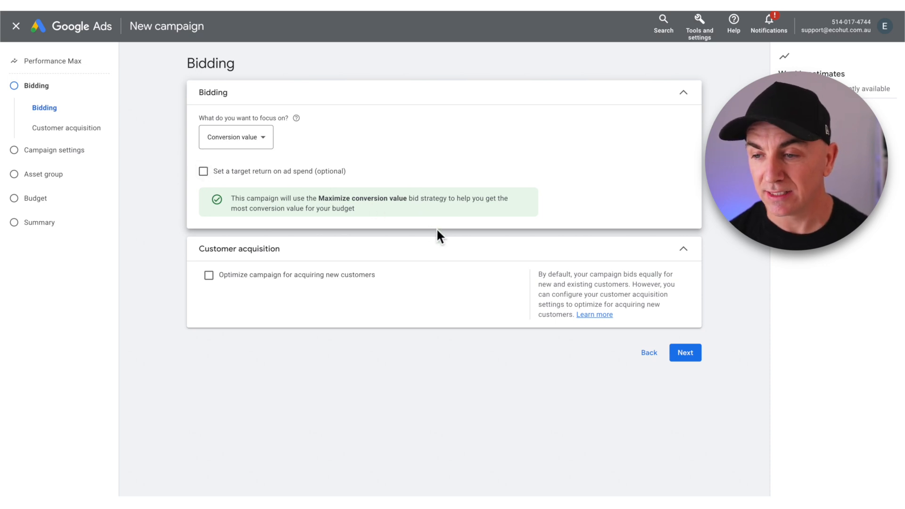
{"action": "left_click", "coordinate": [237, 275]}
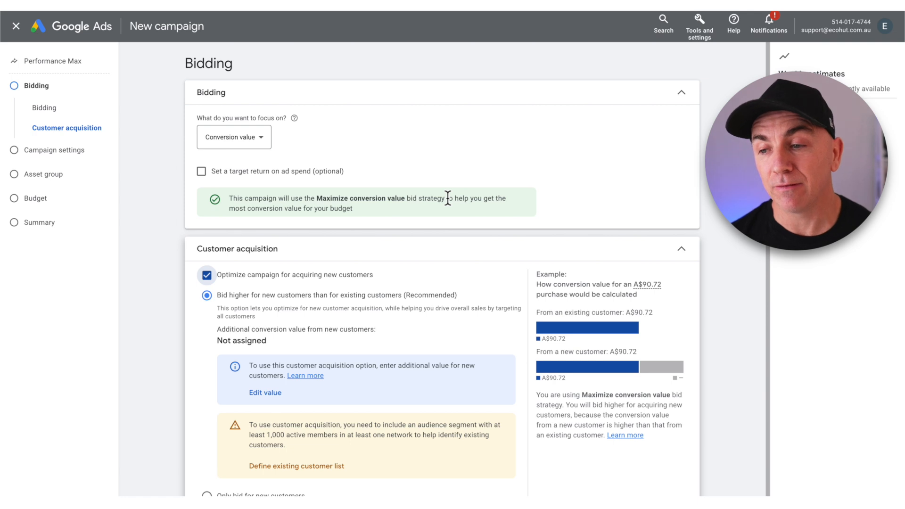
{"action": "scroll", "coordinate": [447, 198], "scroll_direction": "down", "scroll_amount": 1}
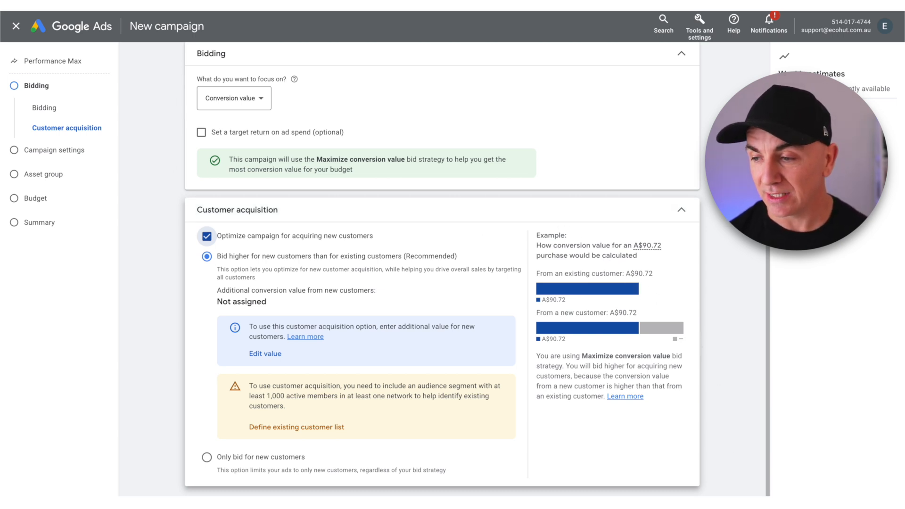
{"action": "left_click", "coordinate": [676, 482]}
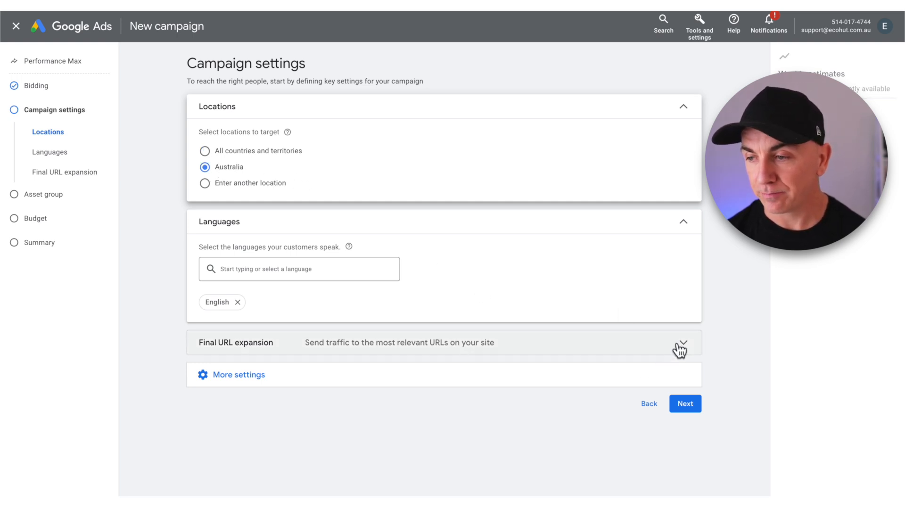
Show the additional campaign settings and proceed to the asset group with Australia and English as targeting.
{"action": "left_click", "coordinate": [405, 379]}
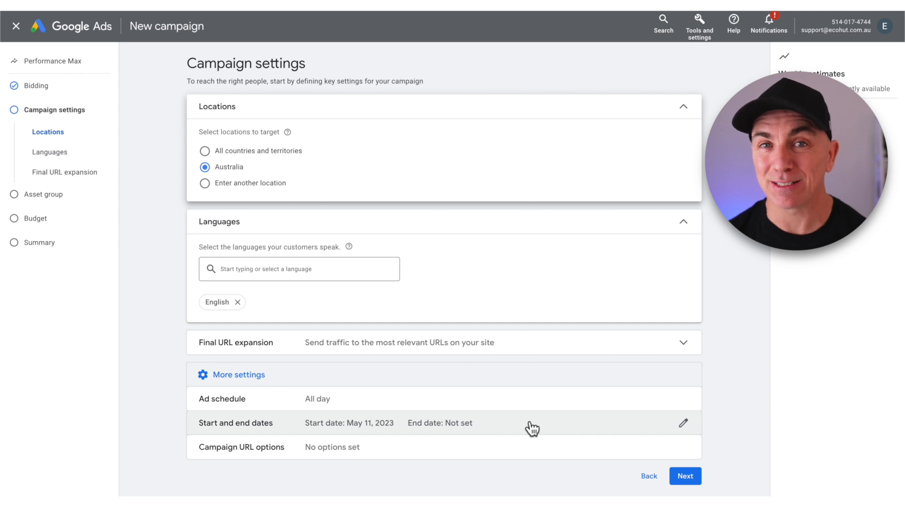
{"action": "left_click", "coordinate": [687, 479]}
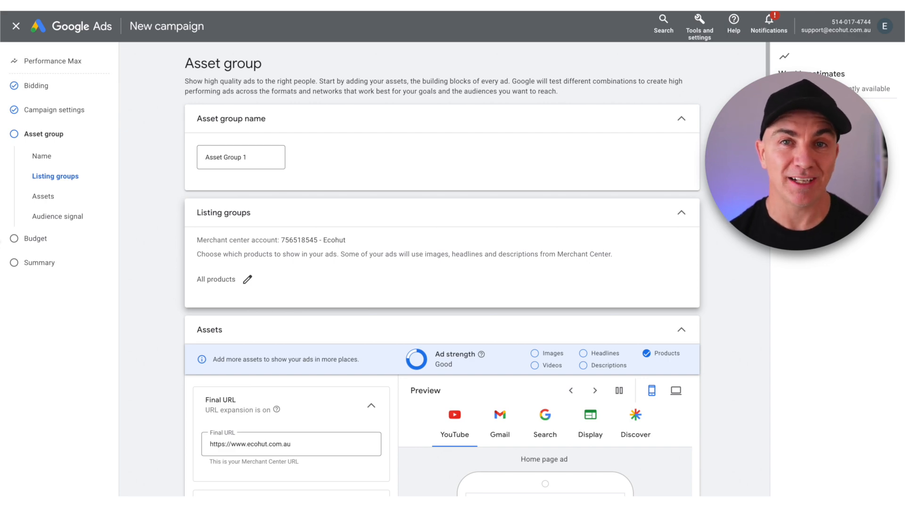
Preview how the ad assets appear on Search, Display and Discover.
{"action": "scroll", "coordinate": [380, 260], "scroll_direction": "down", "scroll_amount": 6}
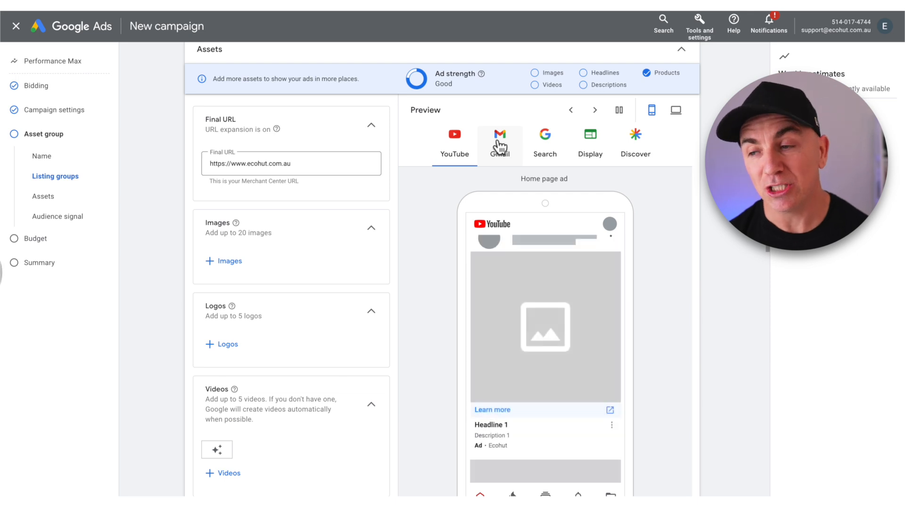
{"action": "left_click", "coordinate": [548, 143]}
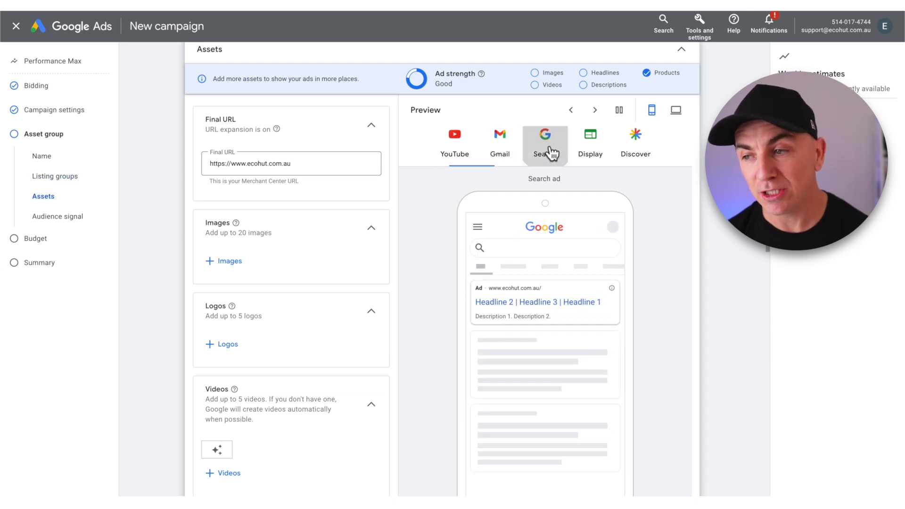
{"action": "left_click", "coordinate": [591, 145]}
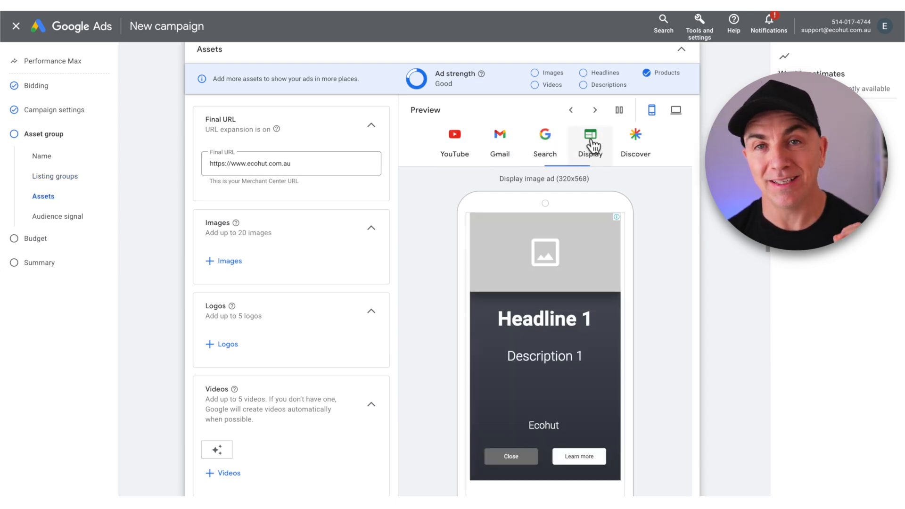
{"action": "left_click", "coordinate": [629, 140]}
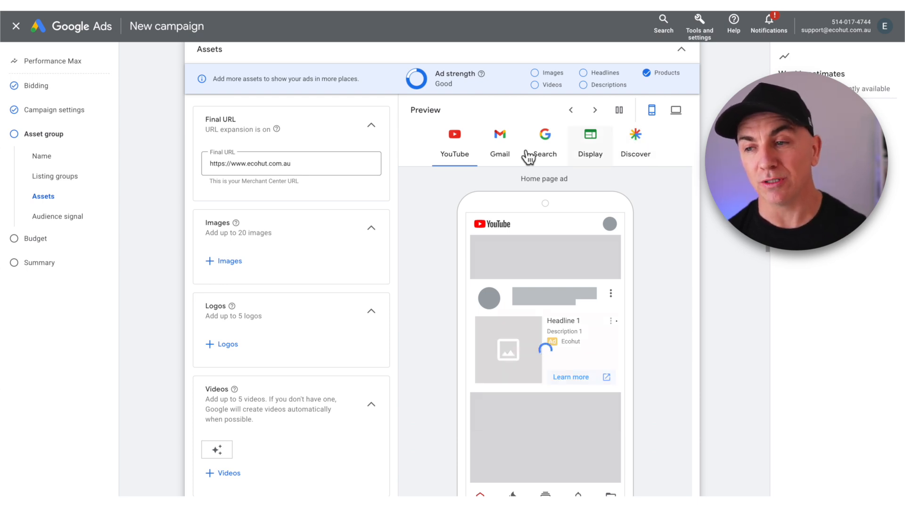
Rename the asset group as "Natural Soap".
{"action": "scroll", "coordinate": [248, 182], "scroll_direction": "up", "scroll_amount": 6}
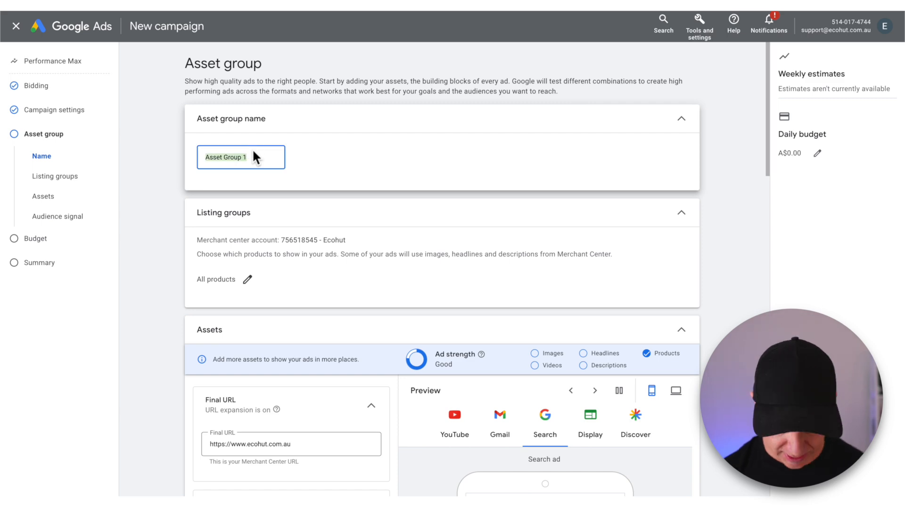
{"action": "type", "text": "Natural Soap"}
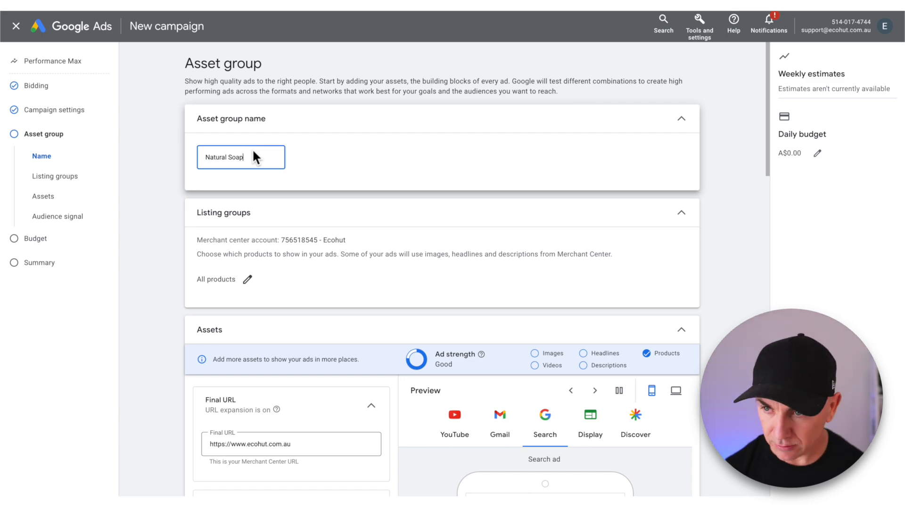
Select all five recommended free stock soap images for the asset group.
{"action": "scroll", "coordinate": [371, 157], "scroll_direction": "down", "scroll_amount": 6}
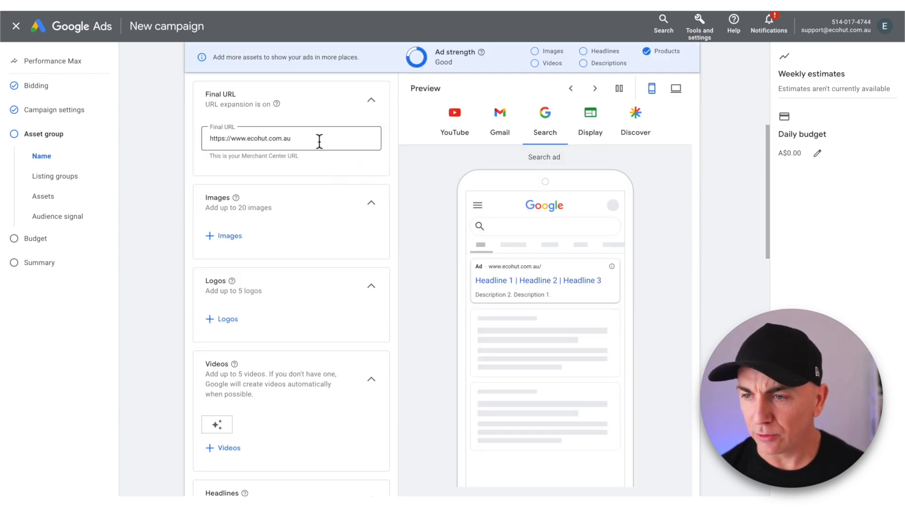
{"action": "left_click", "coordinate": [313, 202]}
{"action": "left_click", "coordinate": [316, 207]}
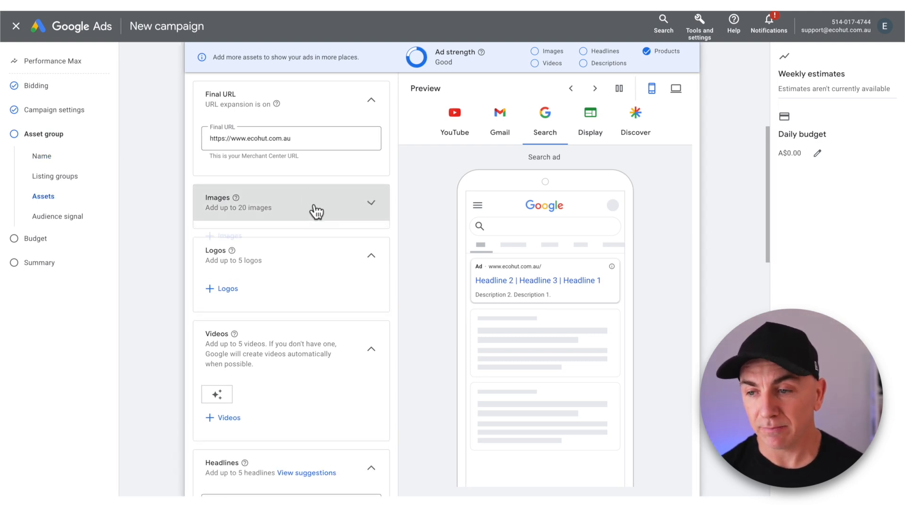
{"action": "left_click", "coordinate": [223, 234]}
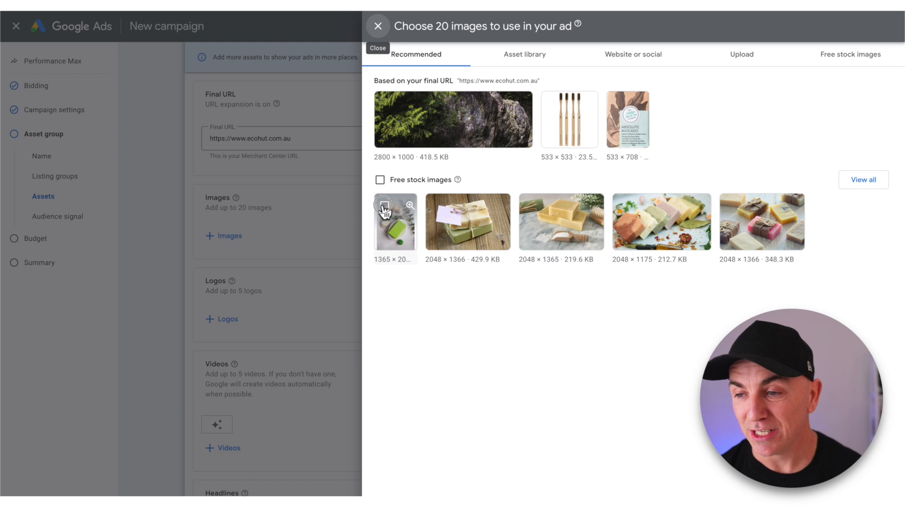
{"action": "left_click", "coordinate": [384, 206]}
{"action": "left_click", "coordinate": [435, 206]}
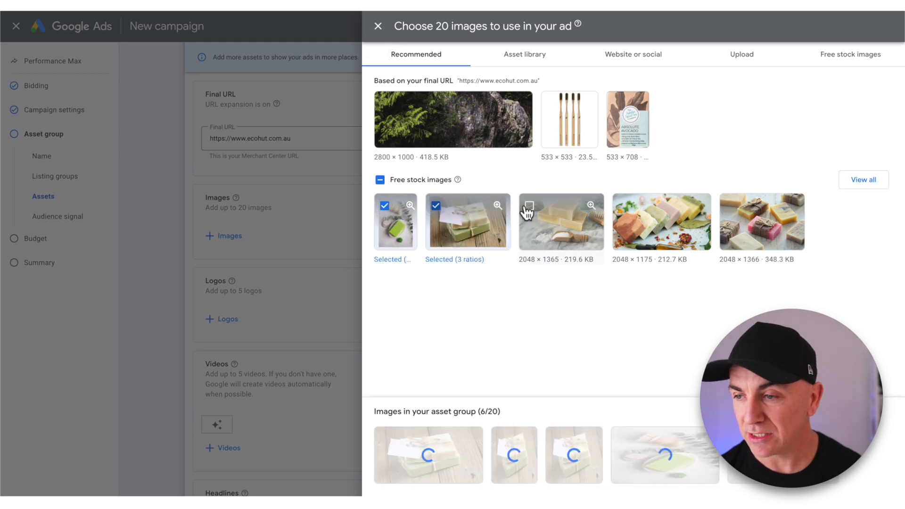
{"action": "left_click", "coordinate": [527, 207]}
{"action": "left_click", "coordinate": [623, 207]}
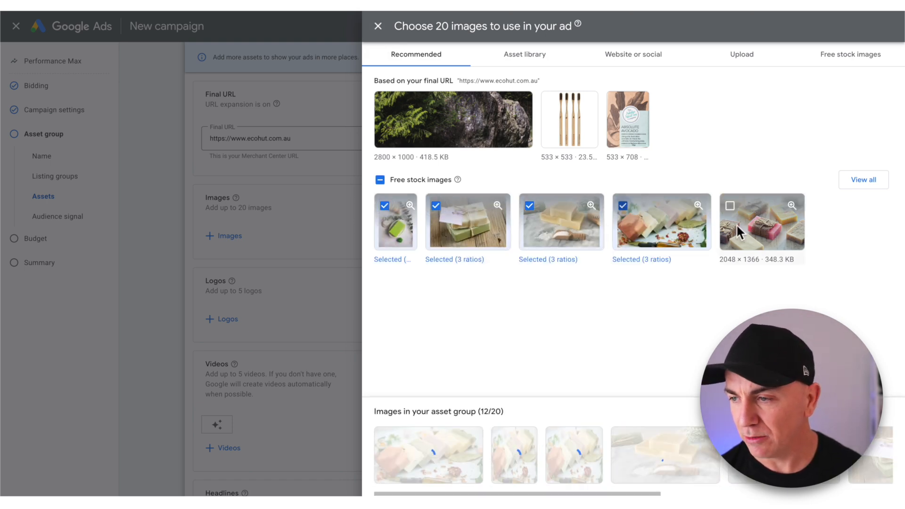
{"action": "left_click", "coordinate": [730, 206]}
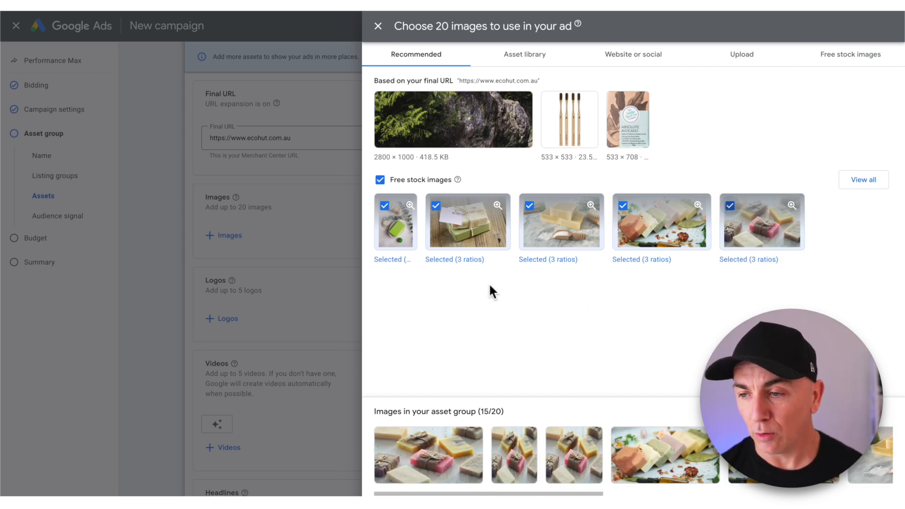
Adjust the 1.91:1 and 1:1 crops of the stacked soap image with the paper tag and exclude its 4:5 ratio.
{"action": "left_click", "coordinate": [467, 227]}
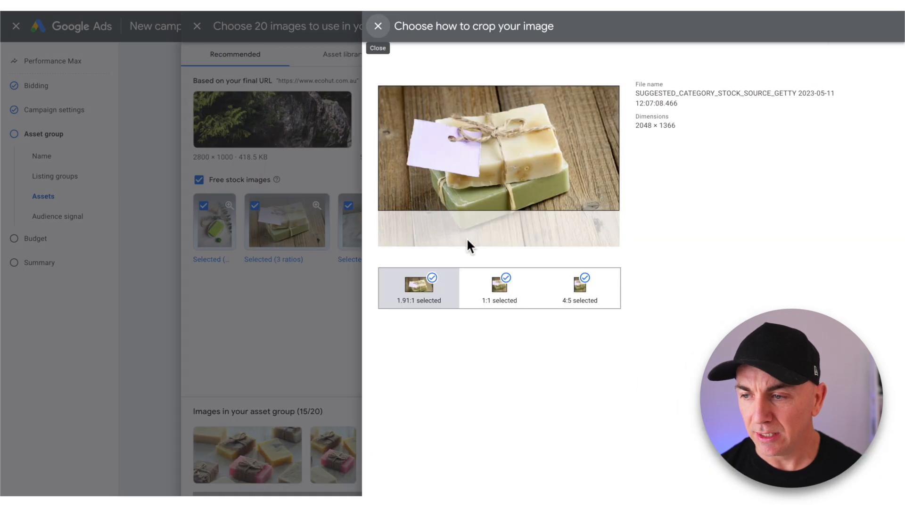
{"action": "left_click_drag", "start_coordinate": [516, 181], "coordinate": [519, 201]}
{"action": "left_click", "coordinate": [501, 296]}
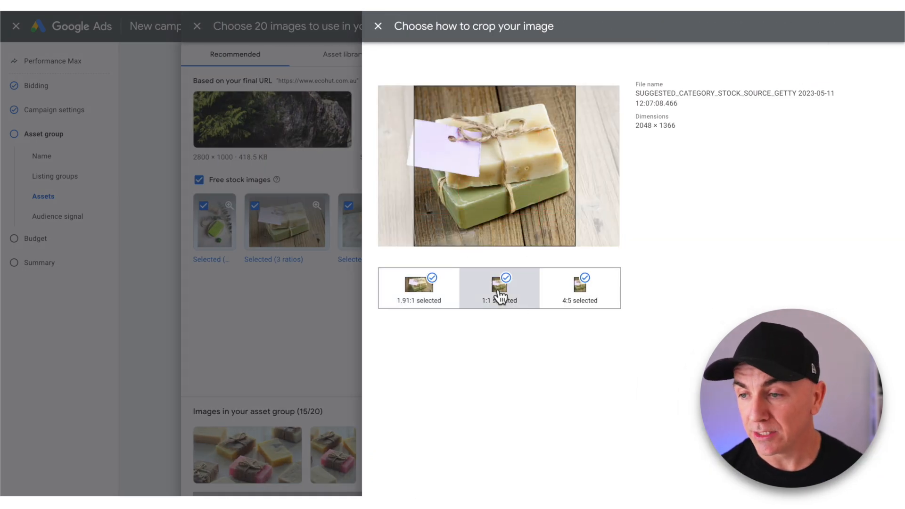
{"action": "left_click", "coordinate": [498, 240]}
{"action": "left_click_drag", "start_coordinate": [498, 241], "coordinate": [531, 241]}
{"action": "left_click", "coordinate": [575, 297]}
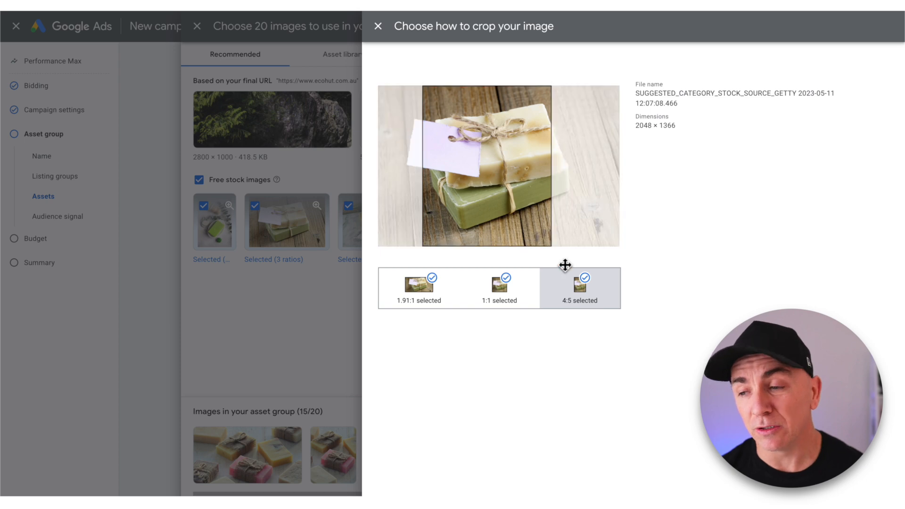
{"action": "left_click", "coordinate": [584, 278]}
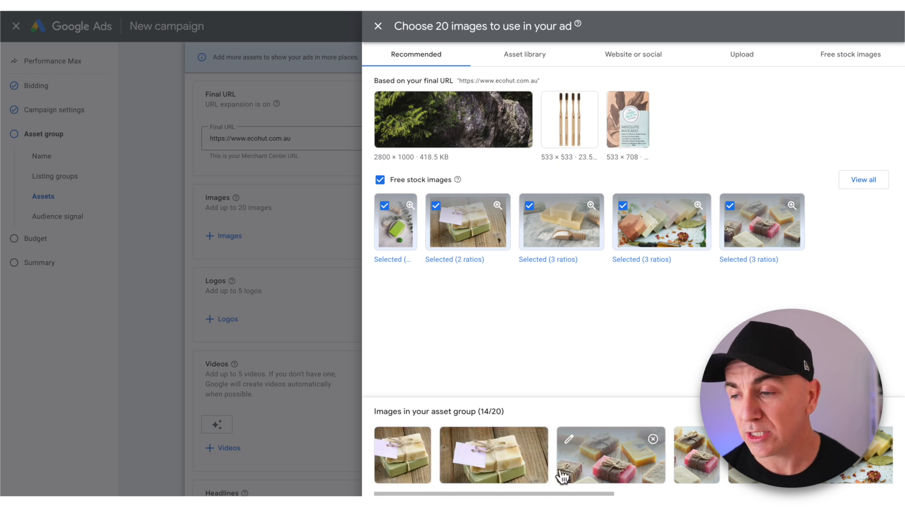
Check the 1:1 and 4:5 crops of the soap image with the salt scoop, keep all three ratios, and finish the image selection.
{"action": "left_click", "coordinate": [560, 229]}
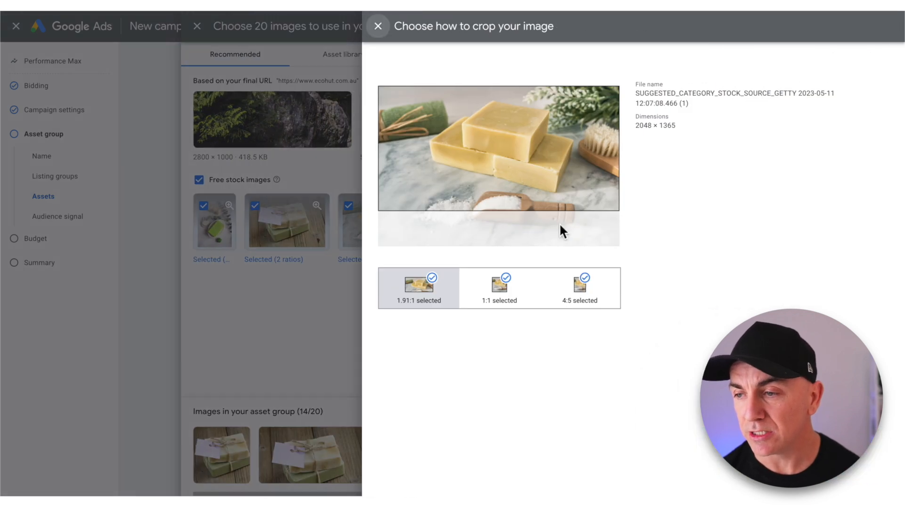
{"action": "left_click", "coordinate": [501, 295]}
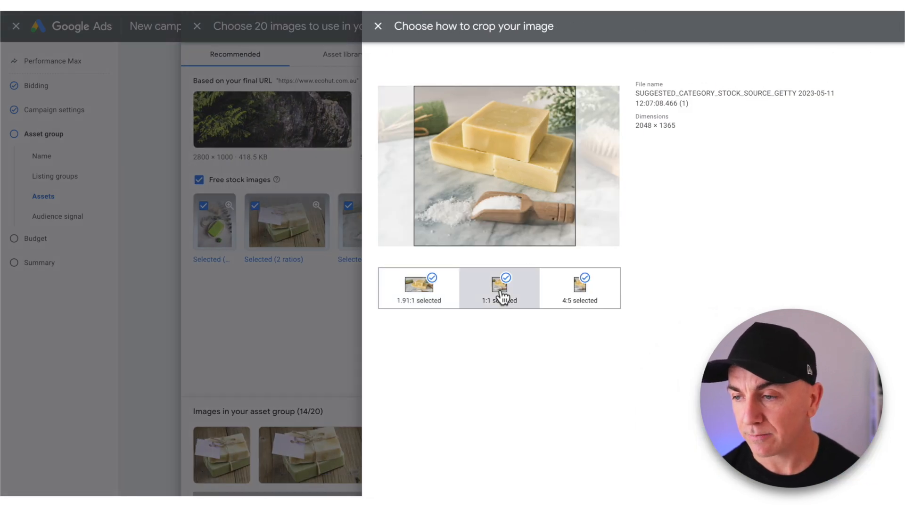
{"action": "left_click", "coordinate": [580, 296]}
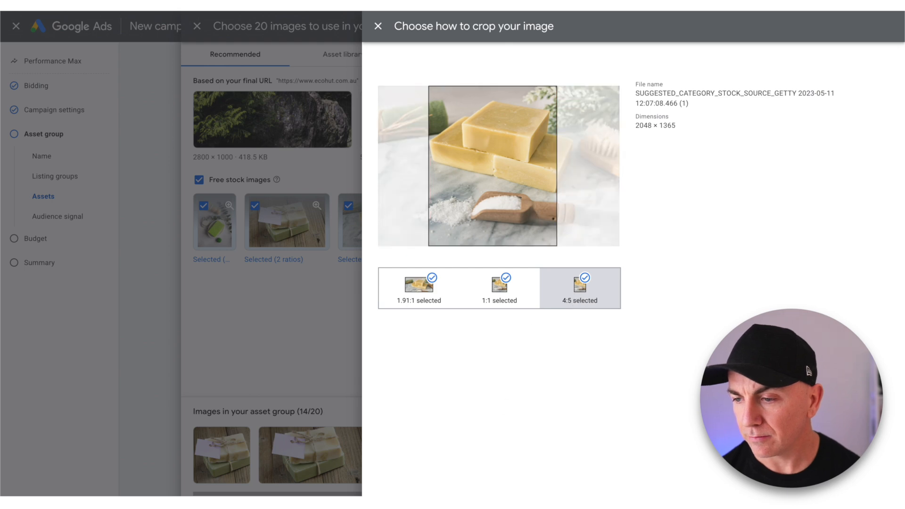
{"action": "left_click", "coordinate": [867, 479]}
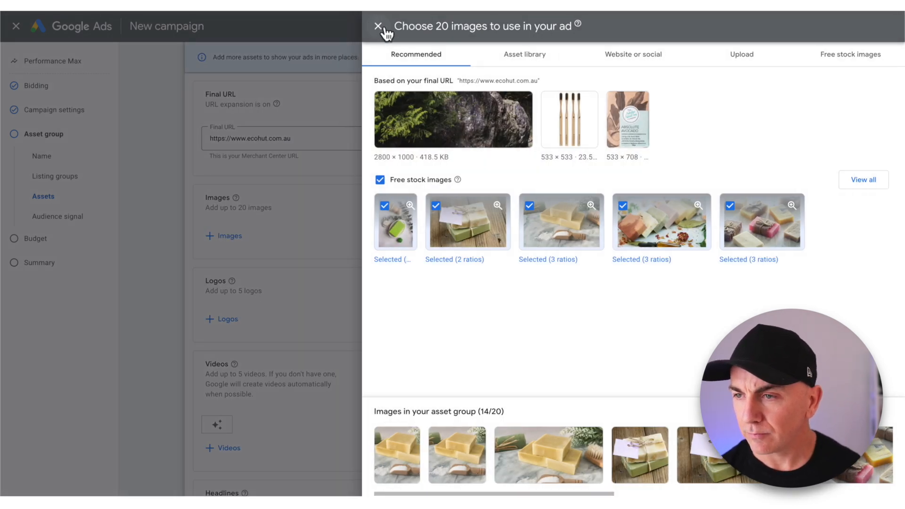
{"action": "left_click", "coordinate": [382, 26]}
{"action": "left_click", "coordinate": [550, 287]}
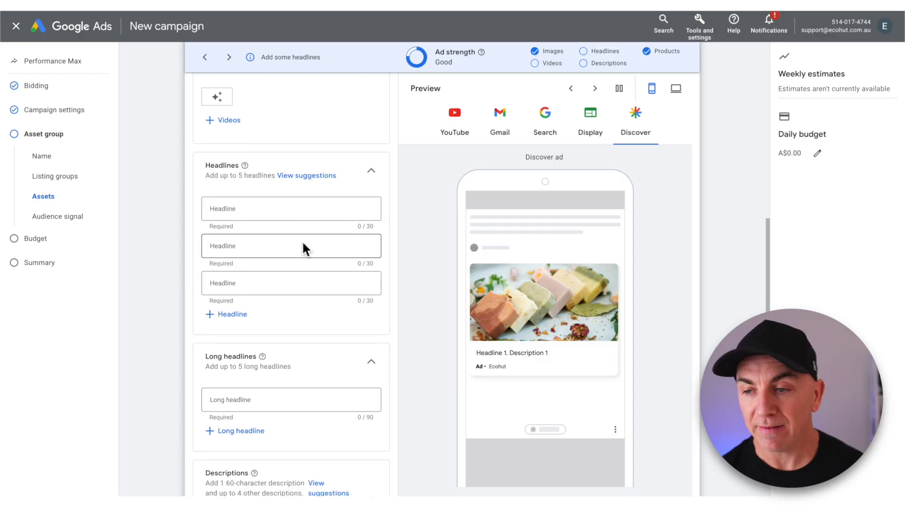
Enter the headlines "Natural Soap in Australia", "The Best Soap Alternative", "Buy Organic Natural Soap", "Organic Natural Soap Australia" and "Shop for Natural Soap Today".
{"action": "left_click", "coordinate": [302, 210]}
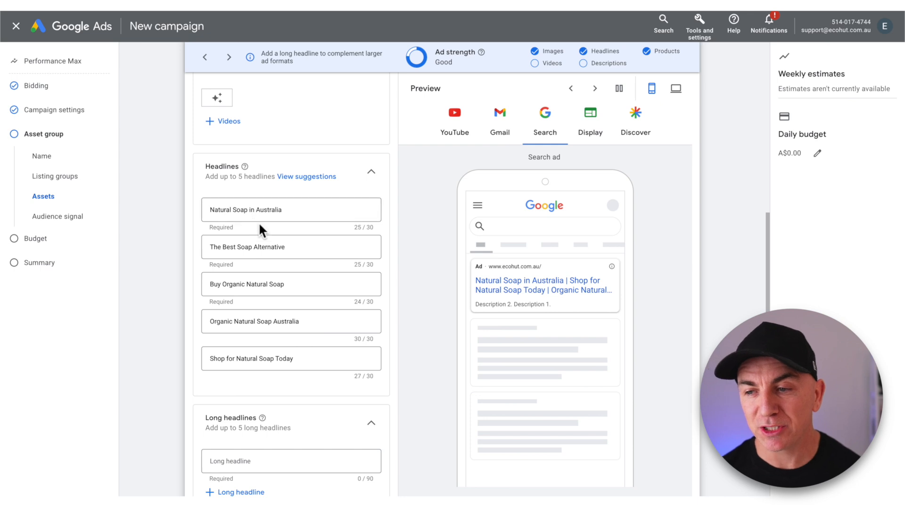
Reuse the headline "Natural Soap in Australia" as the first long headline and complete the remaining long headlines and the descriptions.
{"action": "scroll", "coordinate": [269, 250], "scroll_direction": "up", "scroll_amount": 1}
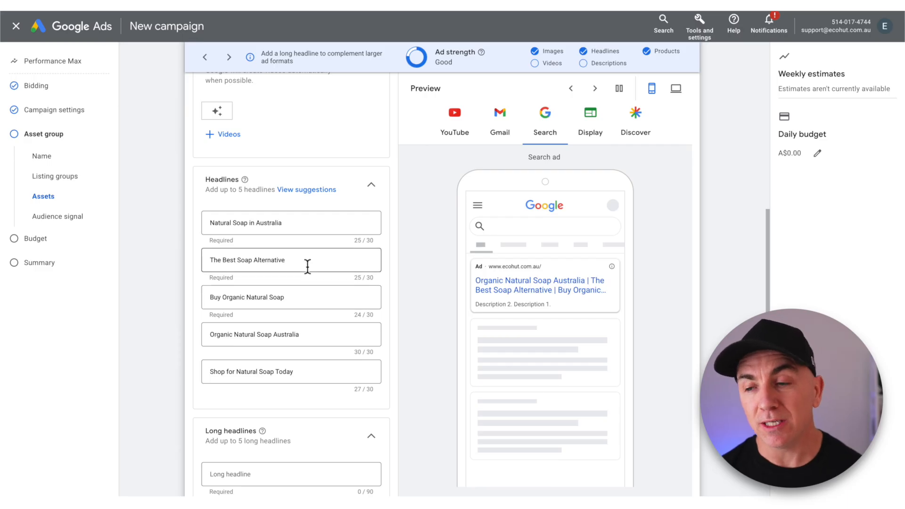
{"action": "left_click_drag", "start_coordinate": [299, 222], "coordinate": [206, 223]}
{"action": "key", "text": "ctrl+c"}
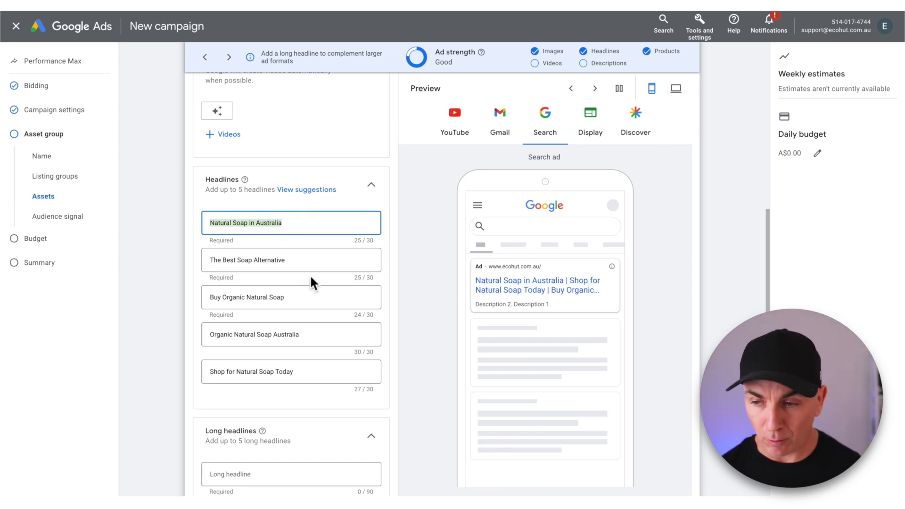
{"action": "scroll", "coordinate": [317, 276], "scroll_direction": "down", "scroll_amount": 5}
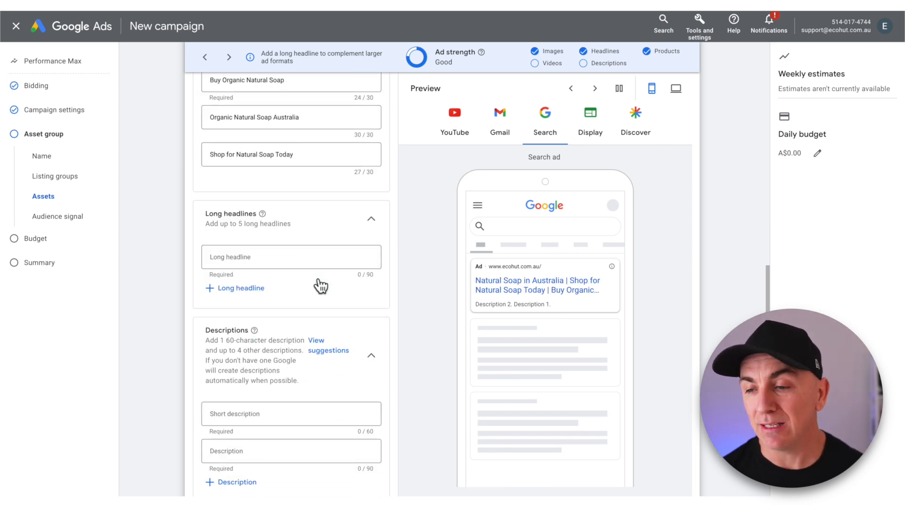
{"action": "left_click", "coordinate": [292, 257]}
{"action": "key", "text": "ctrl+v"}
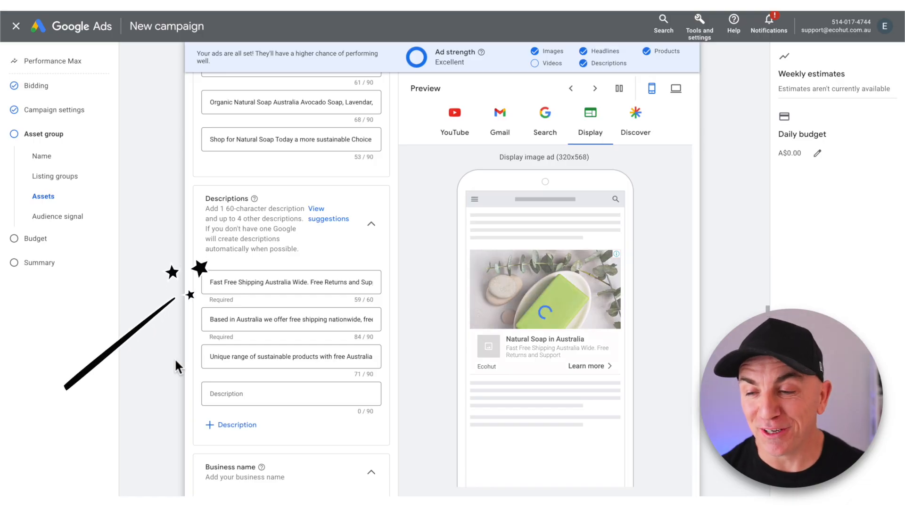
{"action": "scroll", "coordinate": [181, 341], "scroll_direction": "down", "scroll_amount": 2}
{"action": "scroll", "coordinate": [181, 341], "scroll_direction": "down", "scroll_amount": 3}
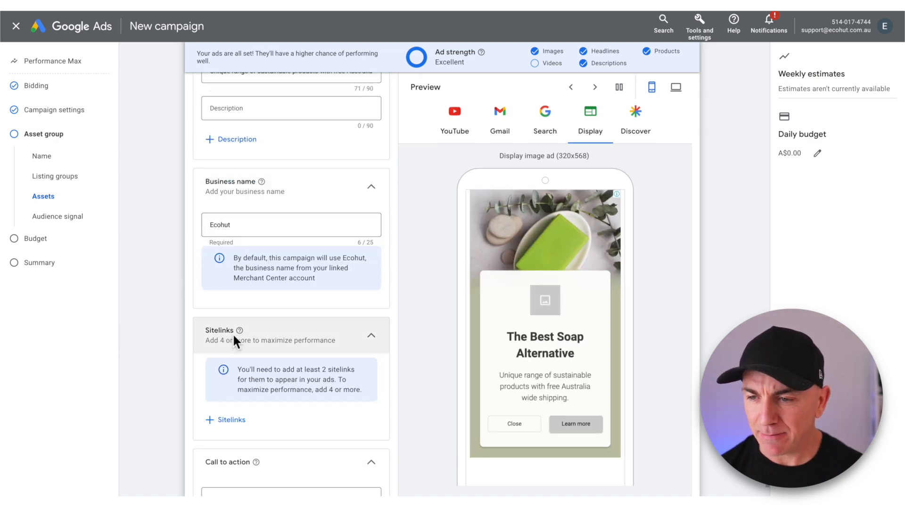
{"action": "scroll", "coordinate": [253, 228], "scroll_direction": "up", "scroll_amount": 1}
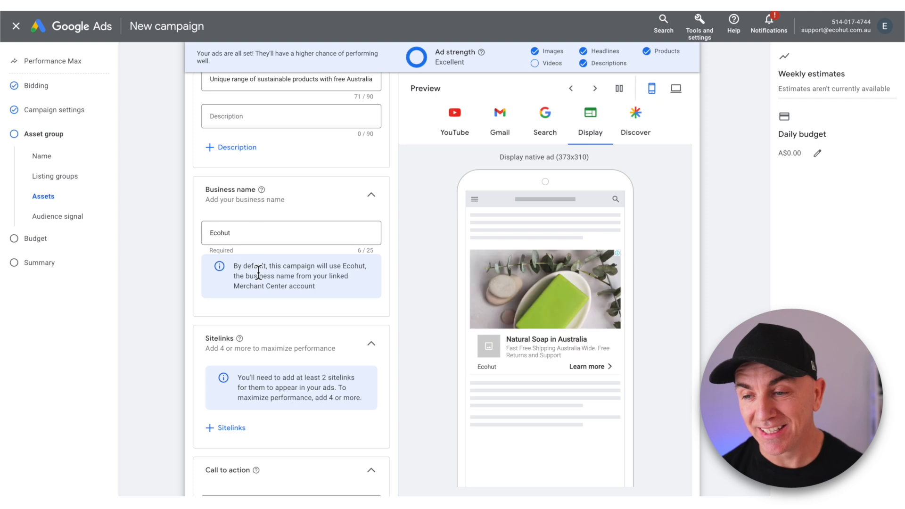
{"action": "scroll", "coordinate": [259, 279], "scroll_direction": "down", "scroll_amount": 1}
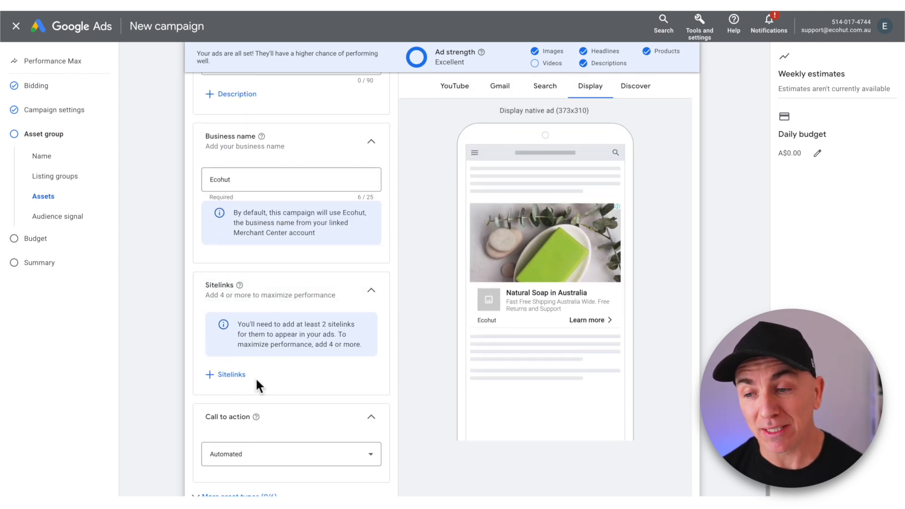
{"action": "left_click", "coordinate": [229, 377]}
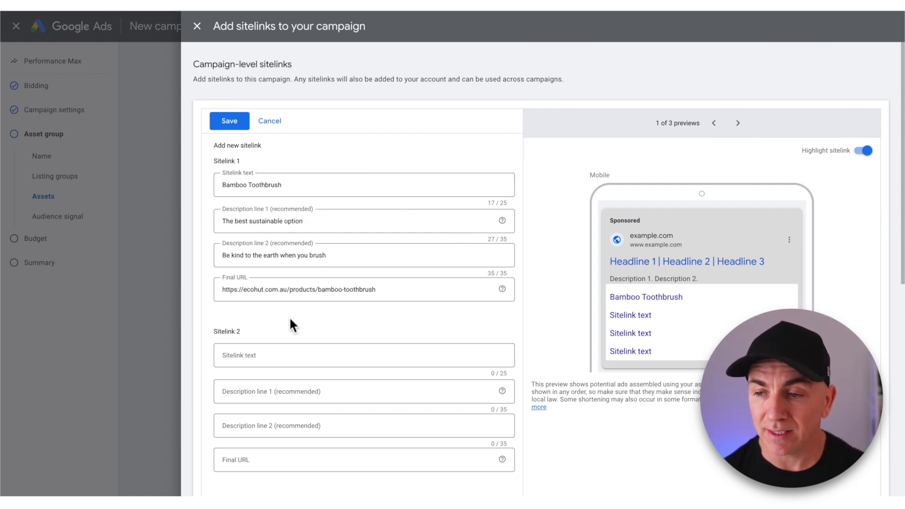
{"action": "left_click", "coordinate": [230, 122]}
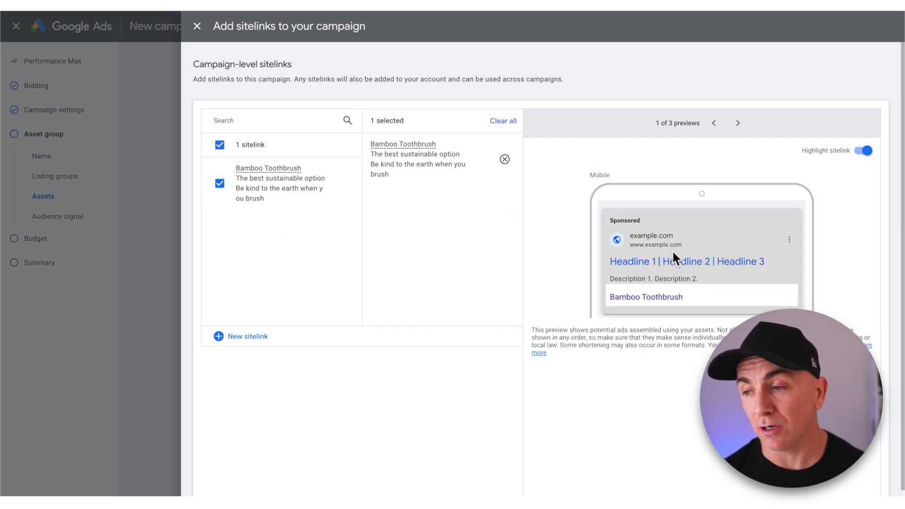
{"action": "left_click", "coordinate": [300, 494]}
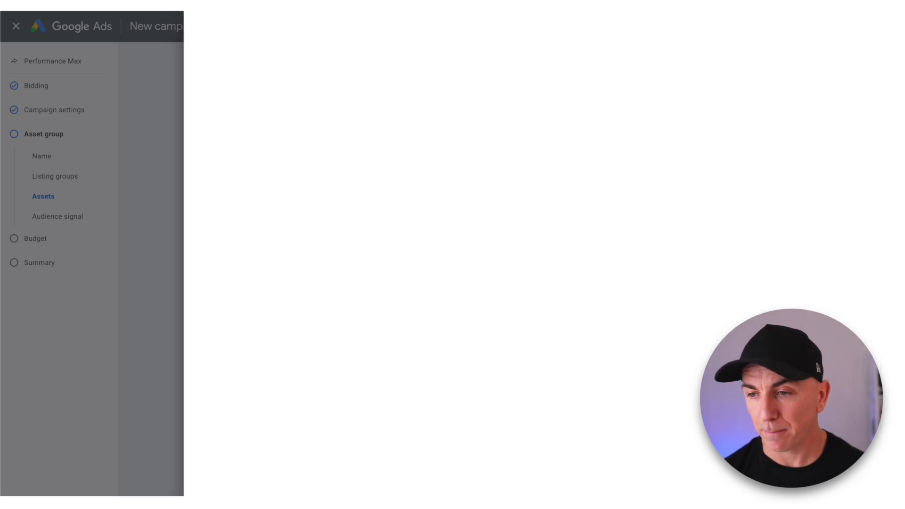
Create an audience signal for the asset group and name it "Natural Soap Interest".
{"action": "scroll", "coordinate": [158, 370], "scroll_direction": "down", "scroll_amount": 2}
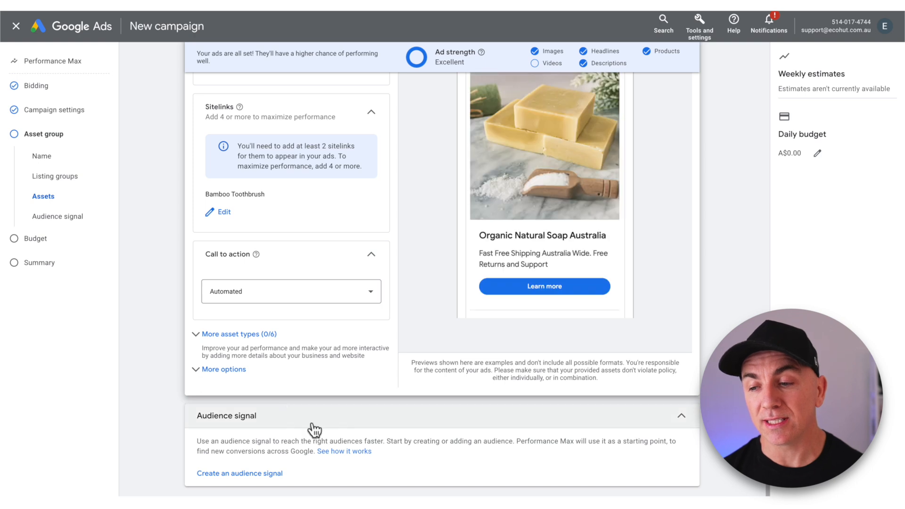
{"action": "left_click", "coordinate": [260, 474]}
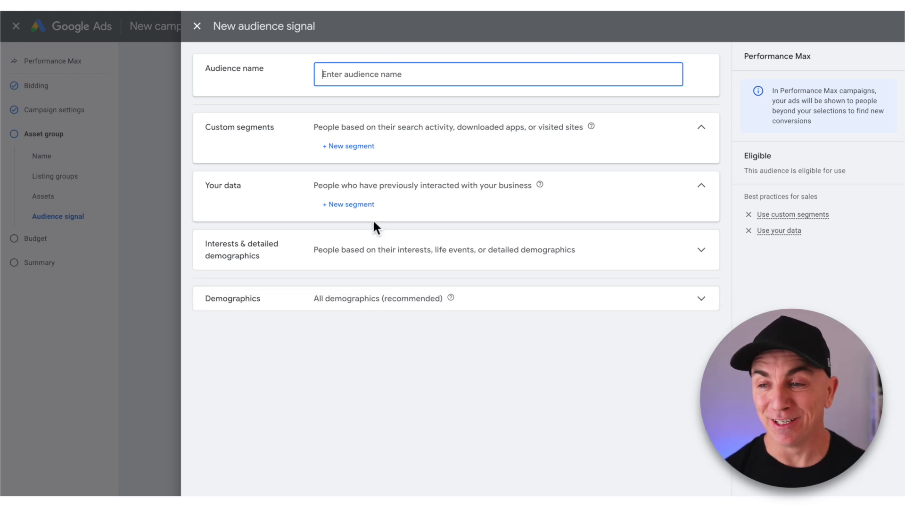
{"action": "type", "text": "Natrua"}
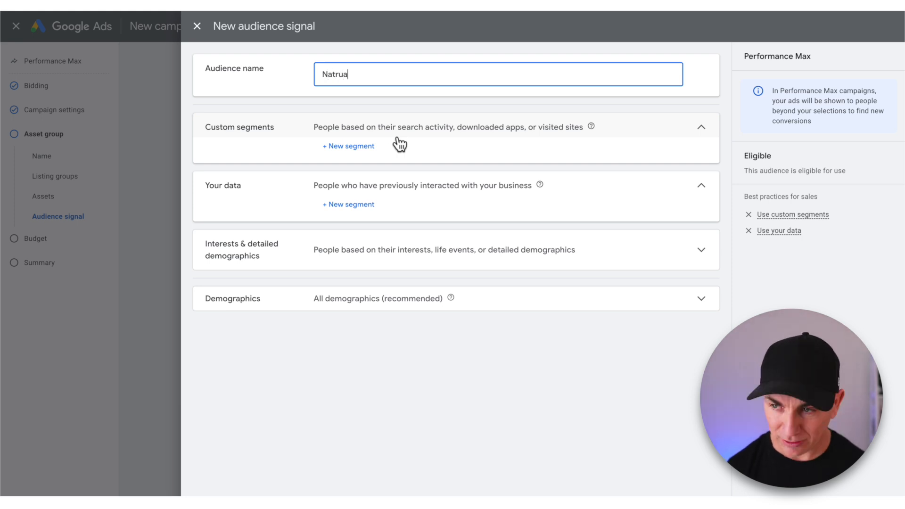
{"action": "type", "text": "l Soap "}
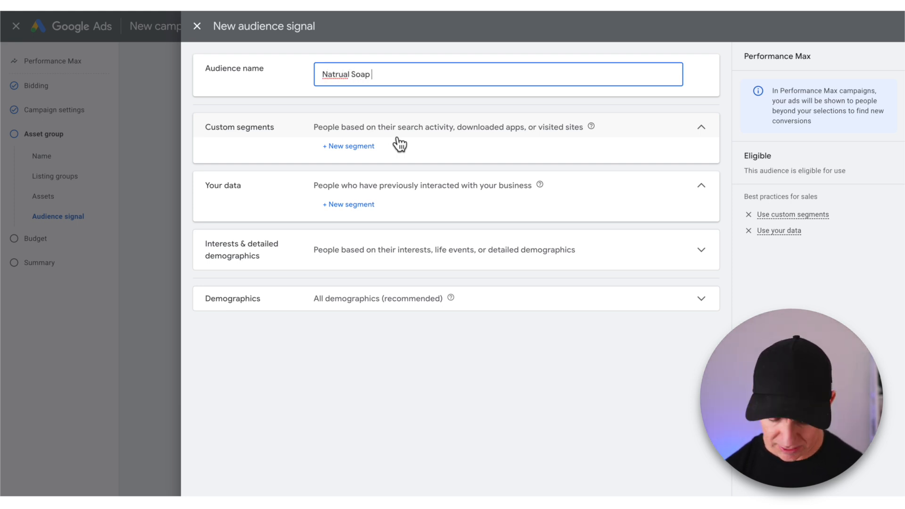
{"action": "type", "text": "Interest"}
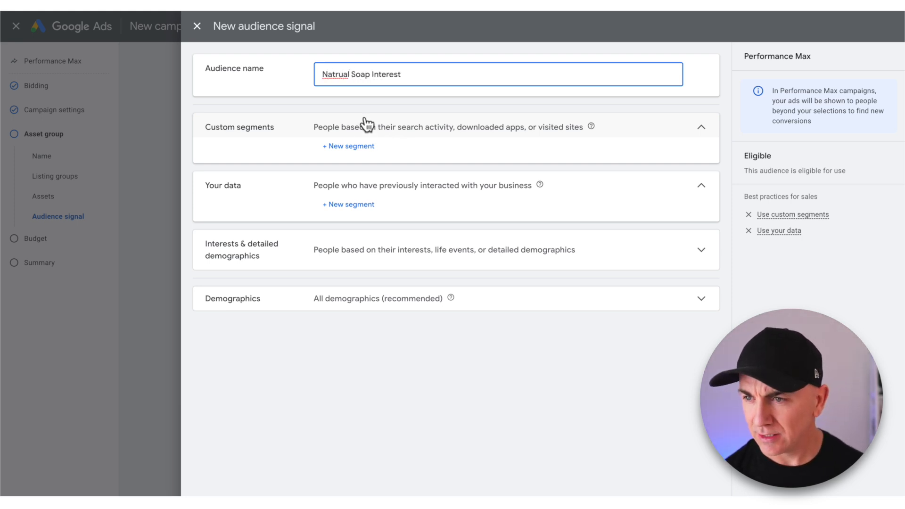
{"action": "left_click", "coordinate": [339, 74]}
{"action": "right_click", "coordinate": [339, 74]}
{"action": "left_click", "coordinate": [349, 79]}
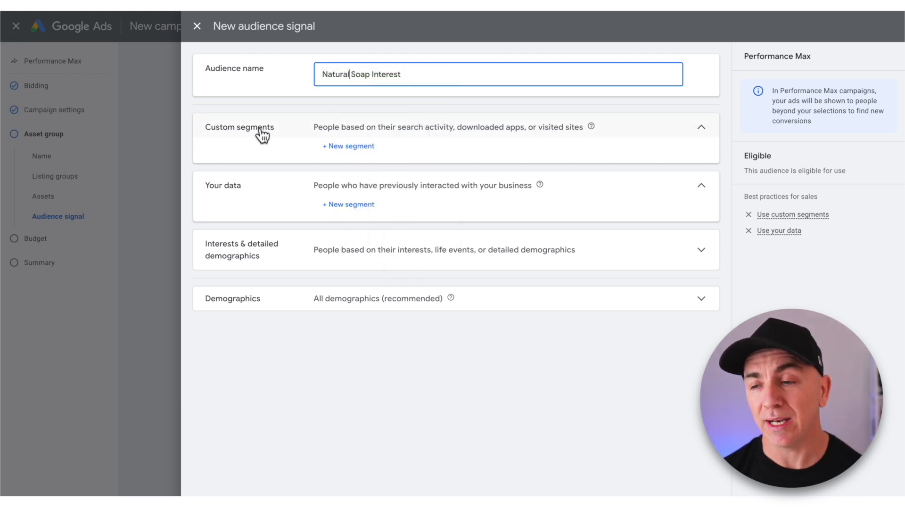
Start a new custom segment in the audience signal and name it "Searched for natural soap".
{"action": "left_click", "coordinate": [341, 148]}
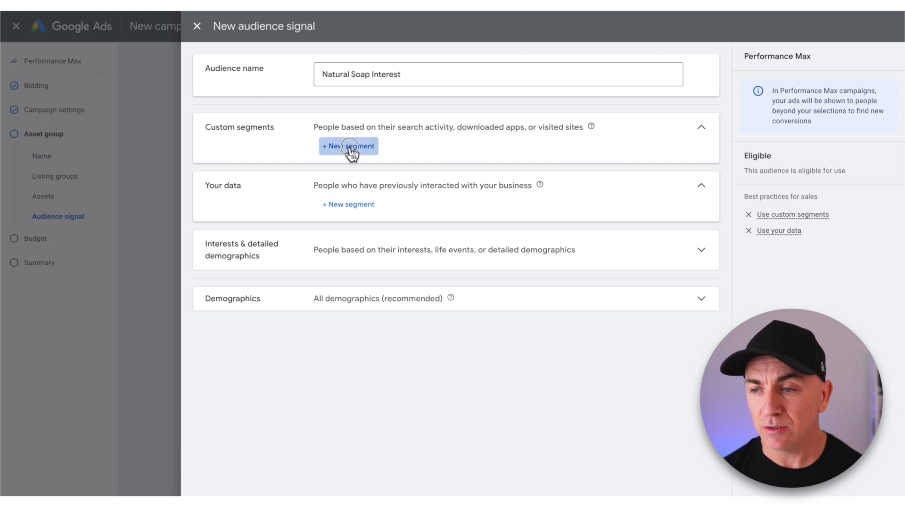
{"action": "left_click", "coordinate": [372, 99]}
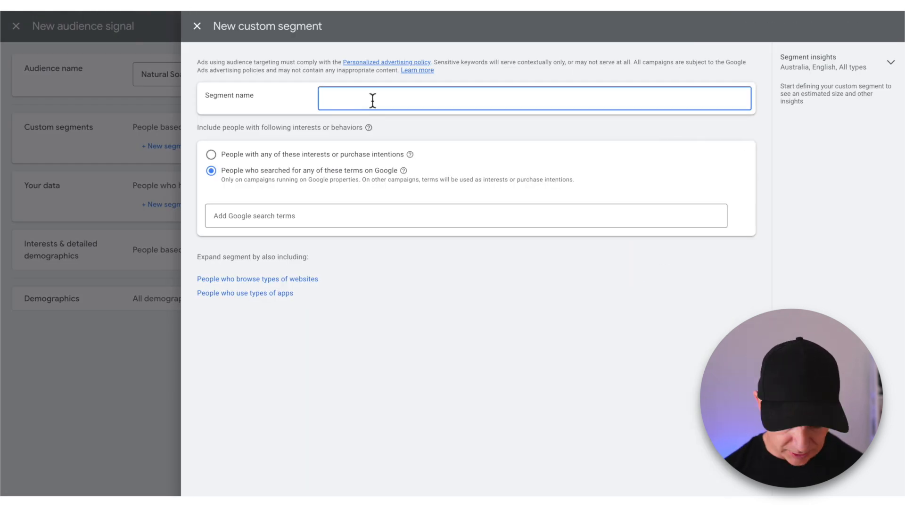
{"action": "type", "text": "Searched"}
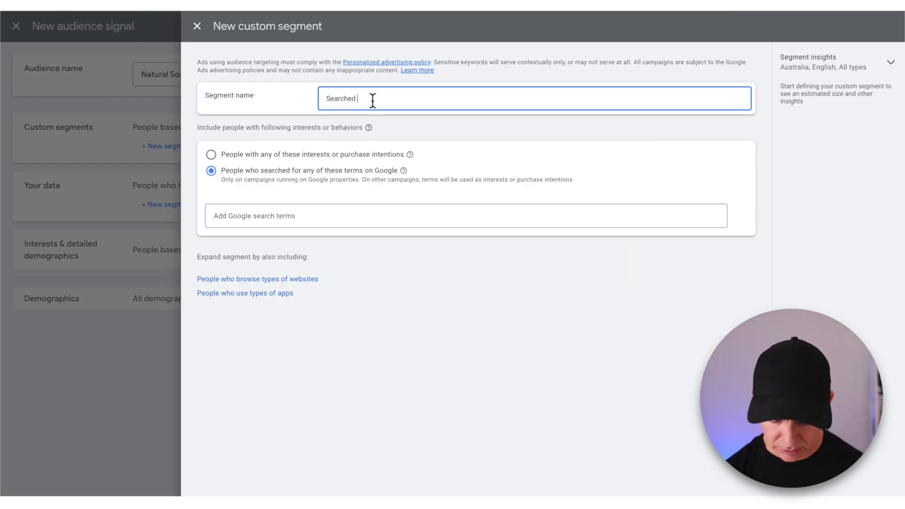
{"action": "type", "text": " for natural soap"}
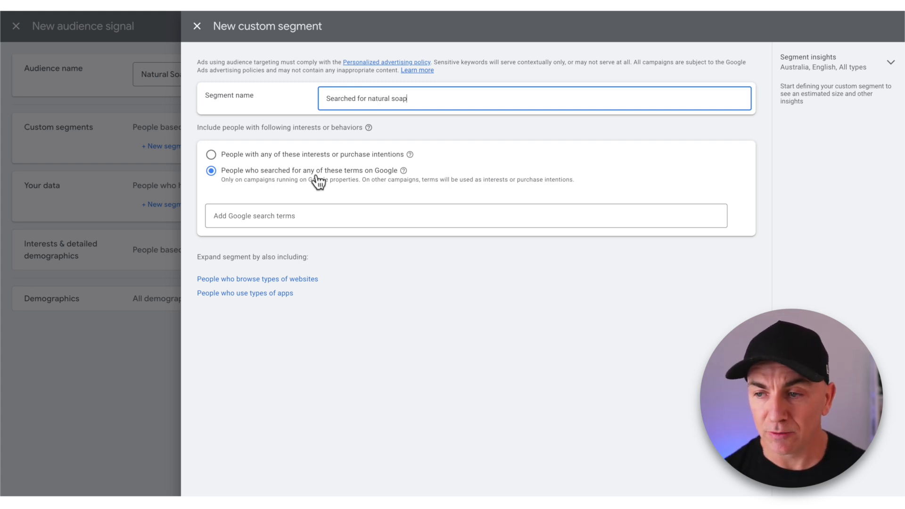
Add the search terms "organic natural body wash", "organic natural soap", "organic handmade soap", "all natural hand soap", "natural soap" and further suggested soap terms.
{"action": "left_click", "coordinate": [437, 215]}
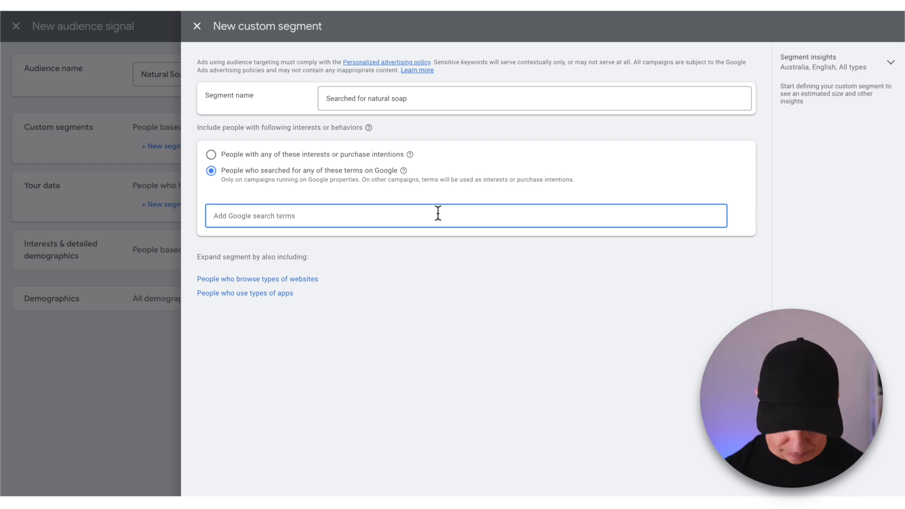
{"action": "type", "text": "natural soap"}
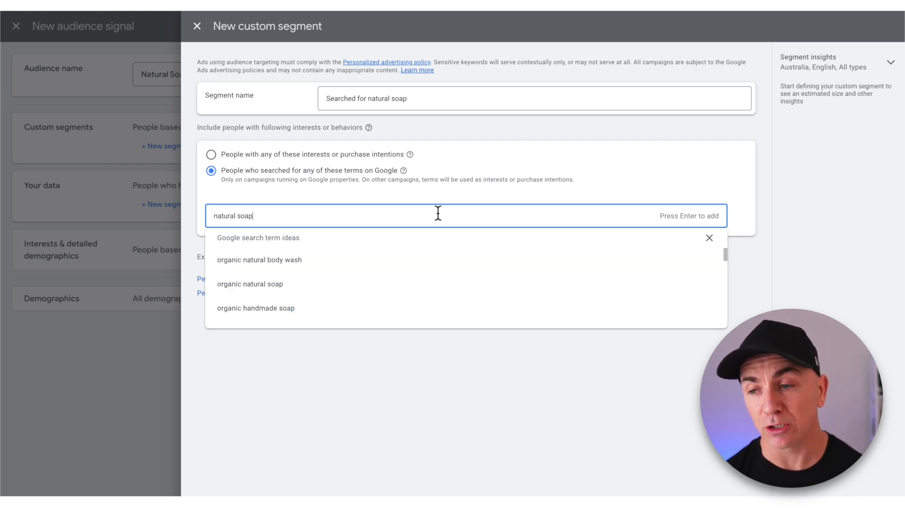
{"action": "left_click", "coordinate": [293, 261]}
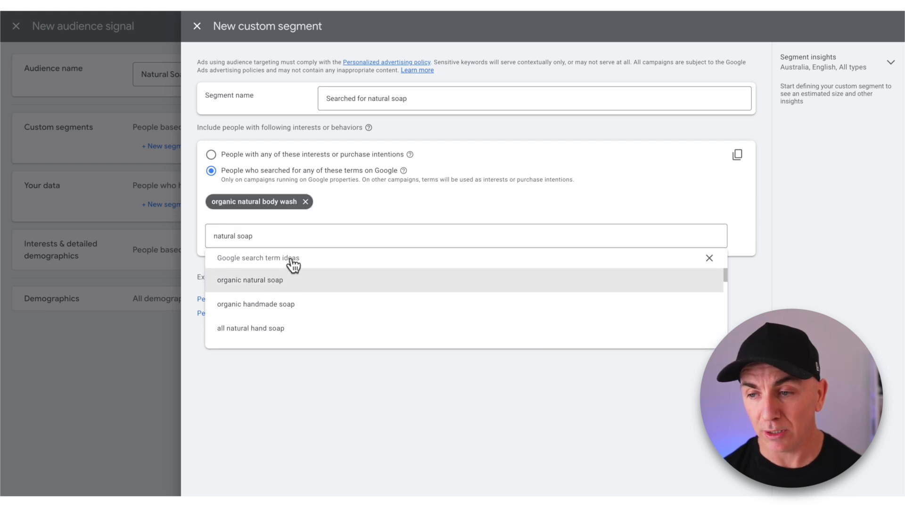
{"action": "left_click", "coordinate": [274, 283]}
{"action": "left_click", "coordinate": [309, 285]}
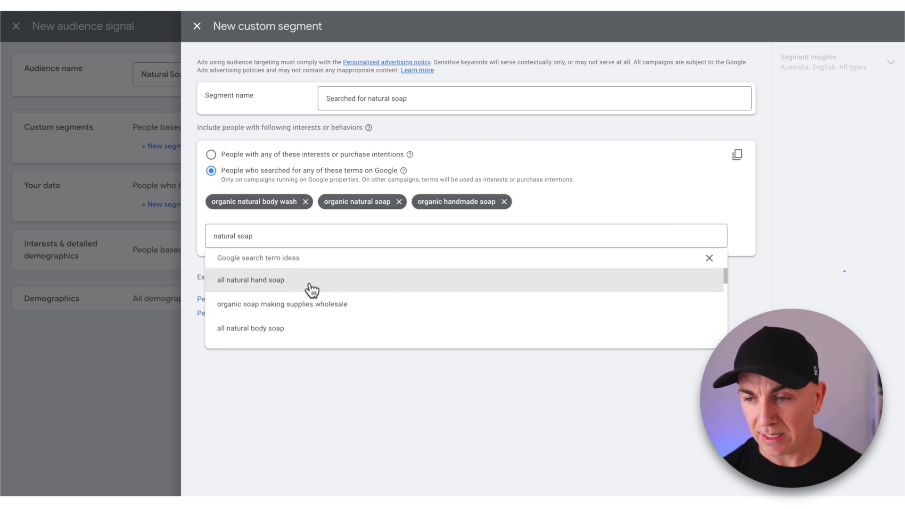
{"action": "left_click", "coordinate": [298, 285]}
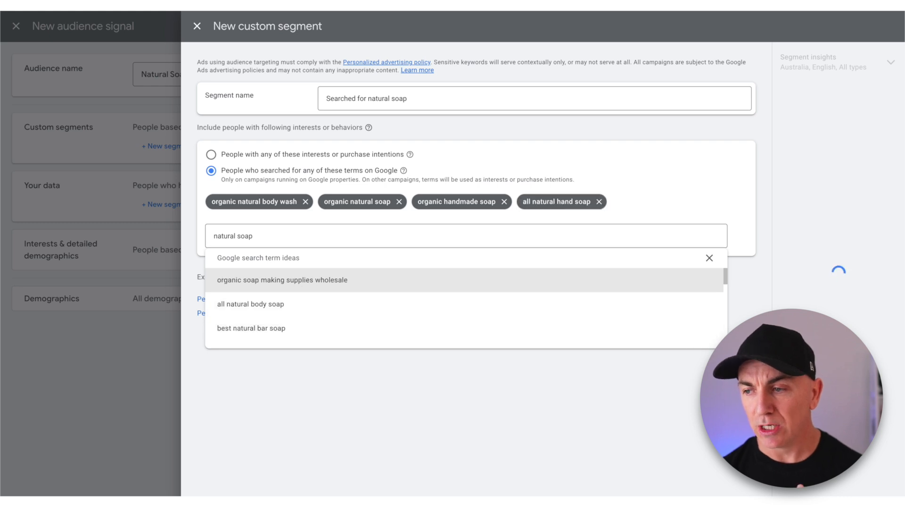
{"action": "key", "text": "Escape"}
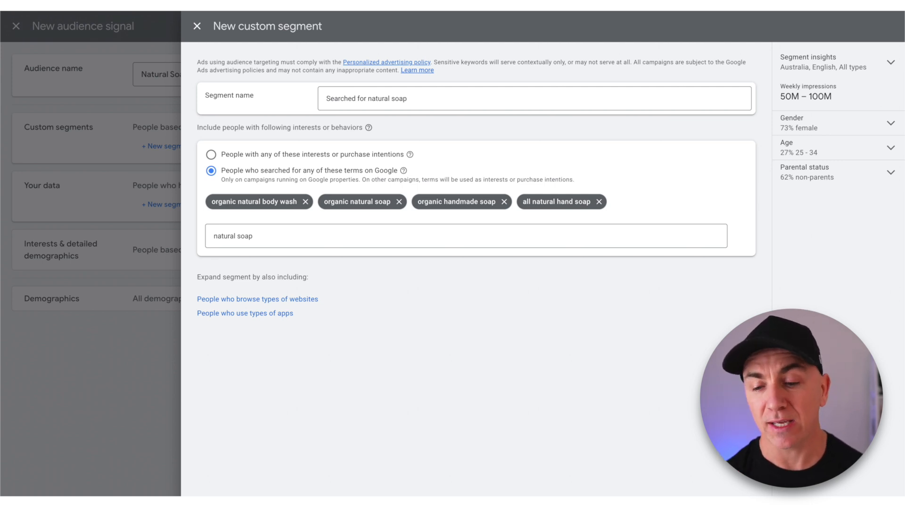
{"action": "key", "text": "Return"}
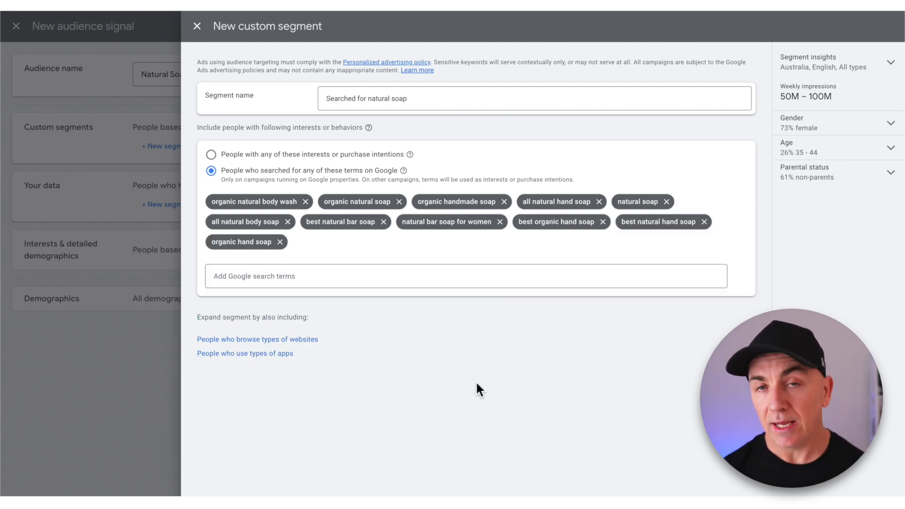
{"action": "left_click", "coordinate": [281, 343]}
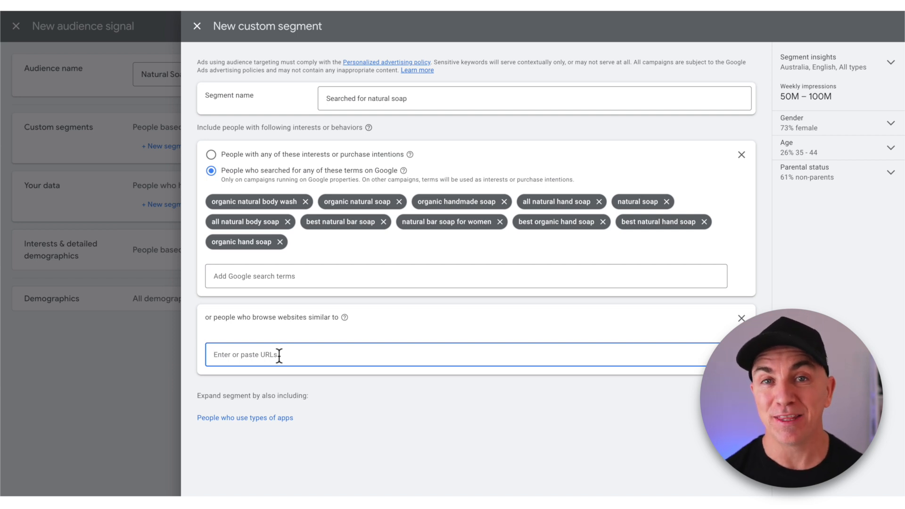
{"action": "type", "text": "www.nicesoap.com"}
{"action": "key", "text": "Return"}
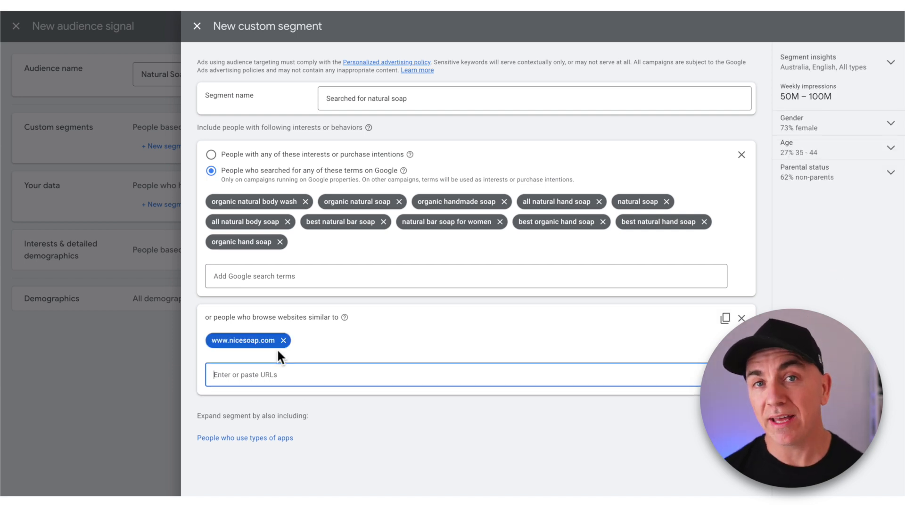
{"action": "left_click", "coordinate": [336, 473]}
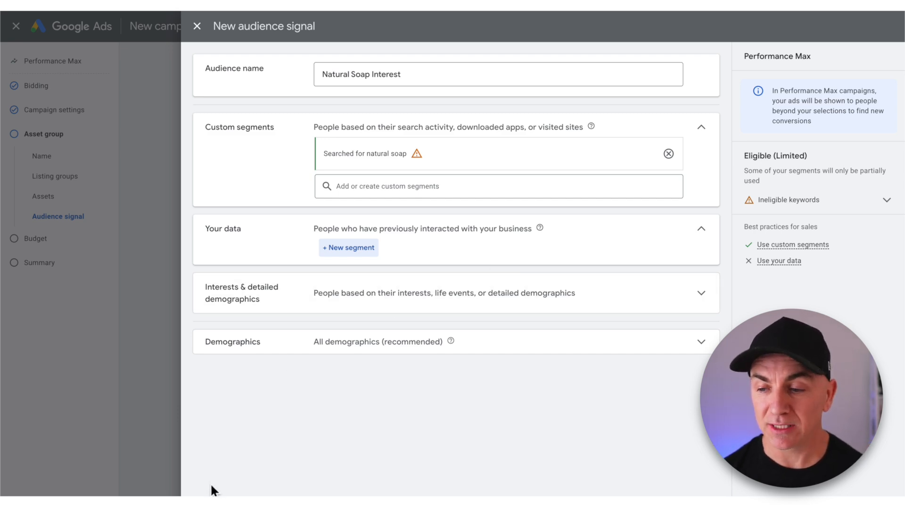
Review the asset group's assets, set the campaign's average daily budget to A$30 and continue to the campaign summary.
{"action": "scroll", "coordinate": [180, 306], "scroll_direction": "up", "scroll_amount": 15}
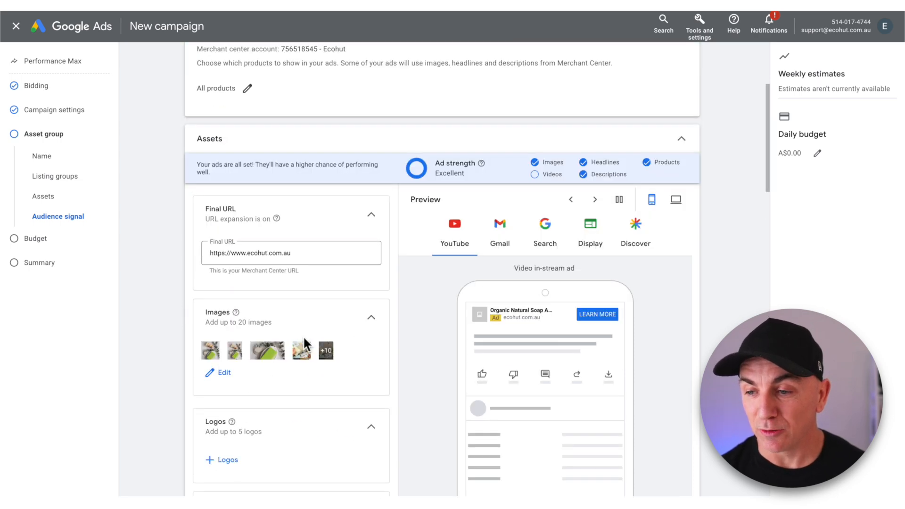
{"action": "scroll", "coordinate": [325, 348], "scroll_direction": "down", "scroll_amount": 5}
{"action": "scroll", "coordinate": [329, 347], "scroll_direction": "down", "scroll_amount": 8}
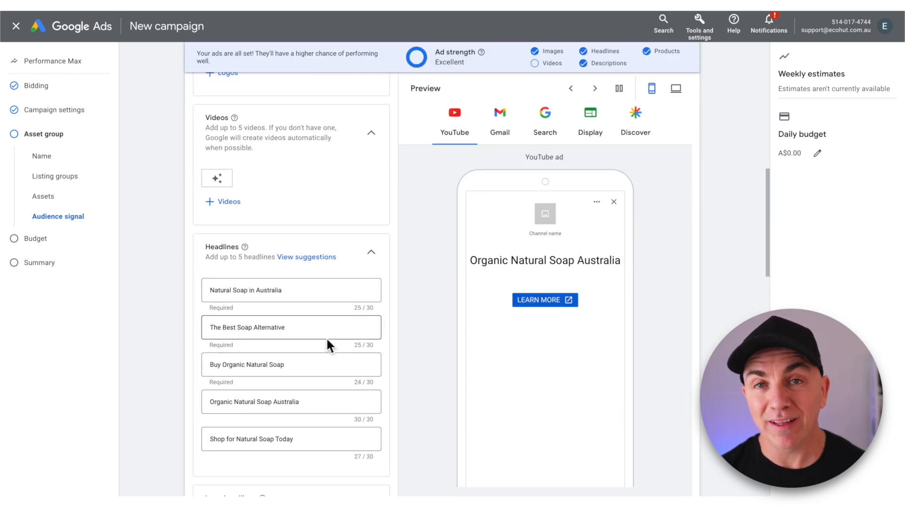
{"action": "scroll", "coordinate": [328, 340], "scroll_direction": "down", "scroll_amount": 13}
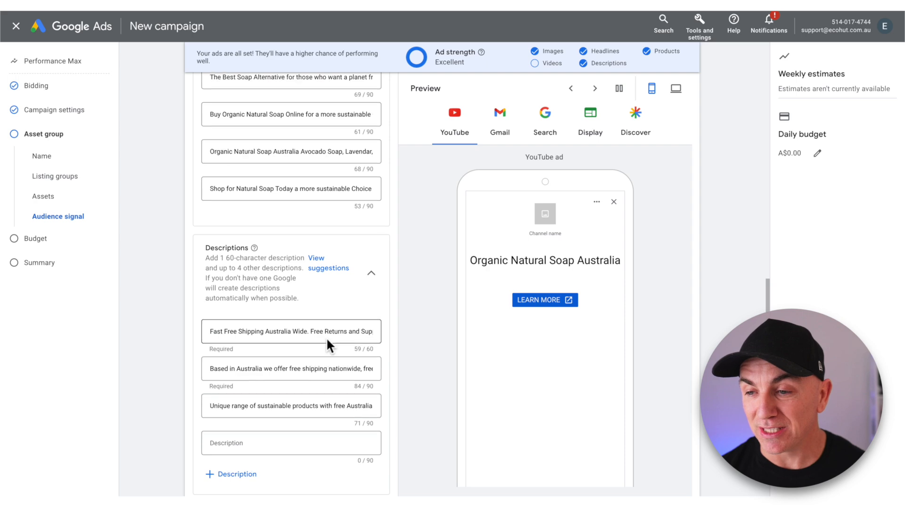
{"action": "scroll", "coordinate": [328, 347], "scroll_direction": "down", "scroll_amount": 8}
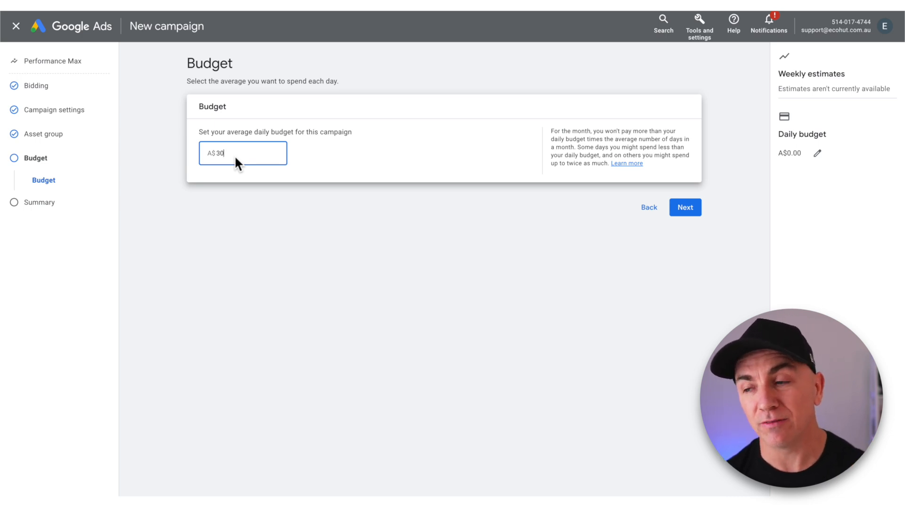
{"action": "left_click", "coordinate": [685, 207]}
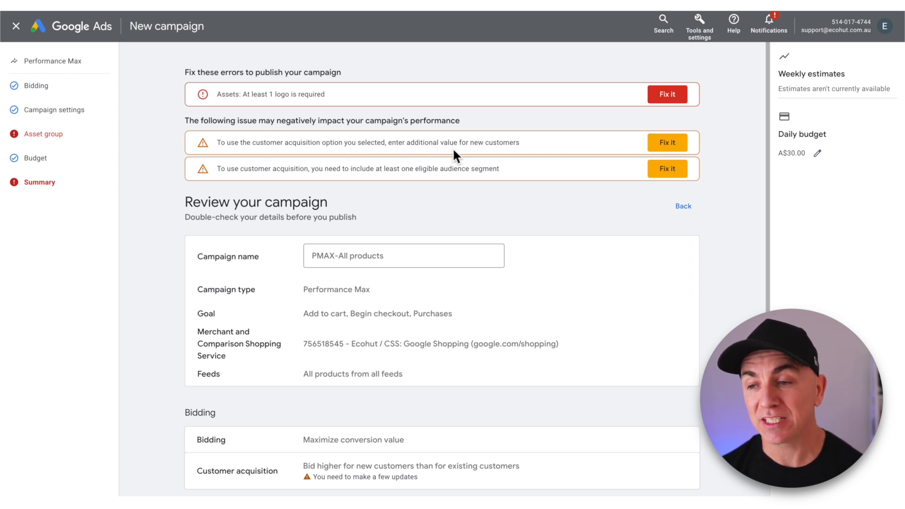
Resolve the customer acquisition value warning by setting the additional conversion value from new customers to A$5 and save it.
{"action": "left_click", "coordinate": [667, 143]}
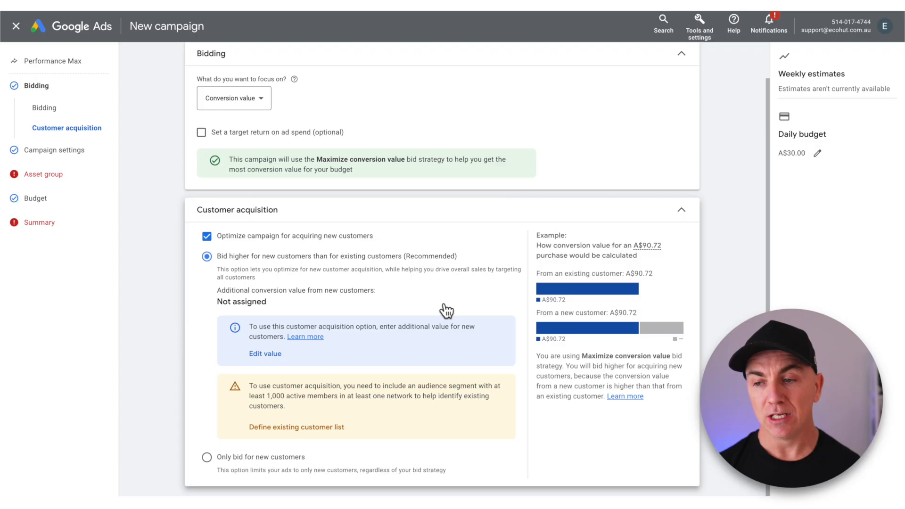
{"action": "left_click", "coordinate": [275, 362]}
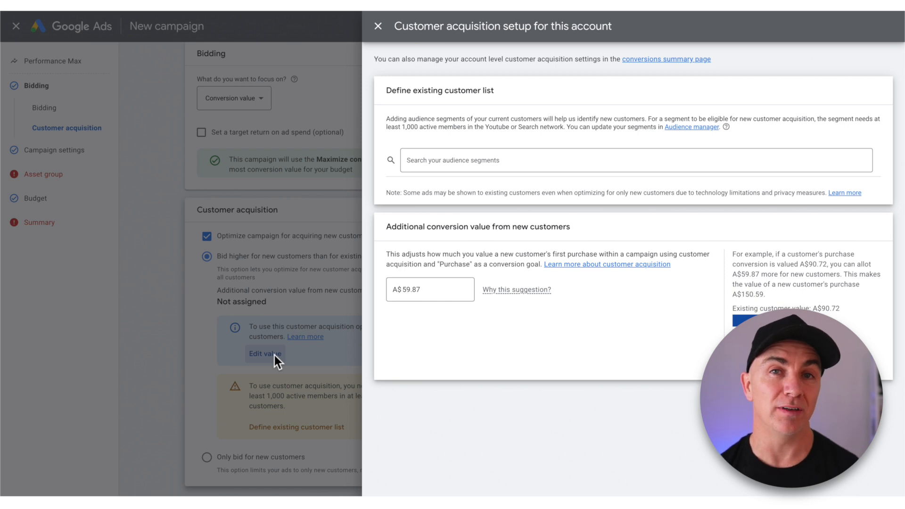
{"action": "left_click", "coordinate": [437, 289]}
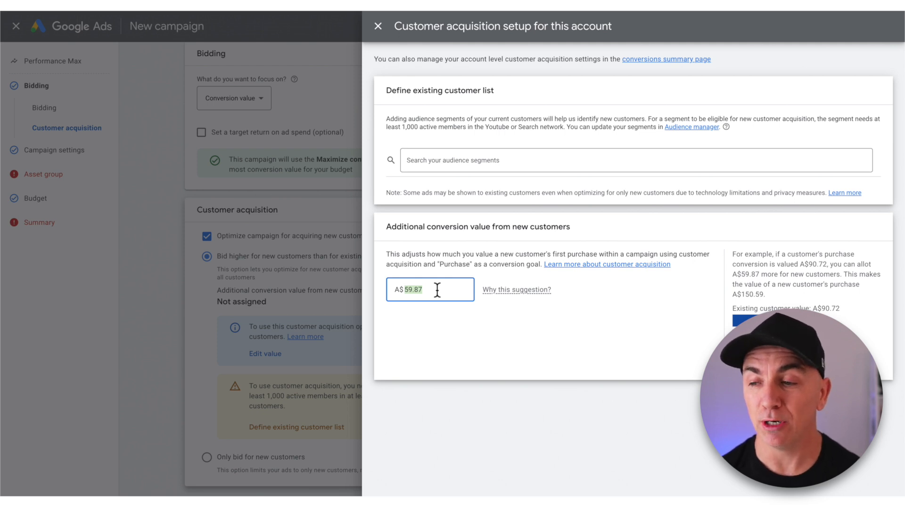
{"action": "type", "text": "5"}
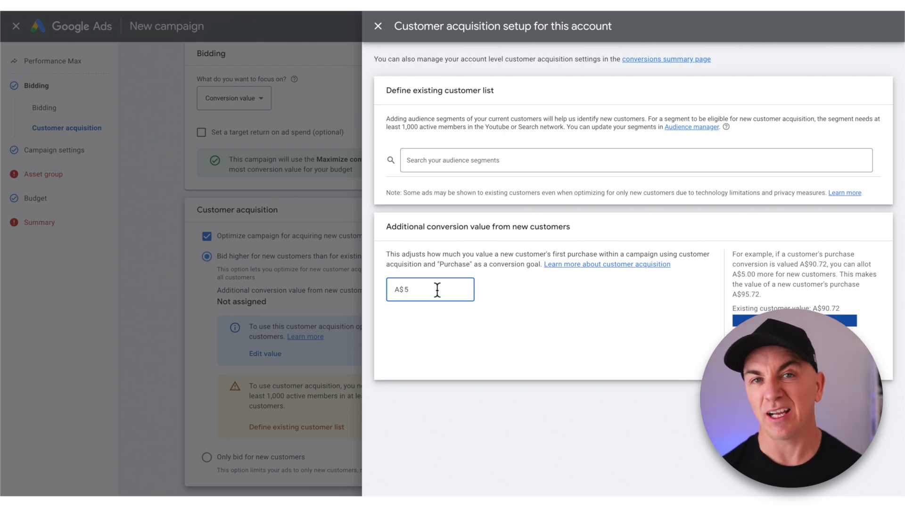
{"action": "left_click", "coordinate": [482, 403]}
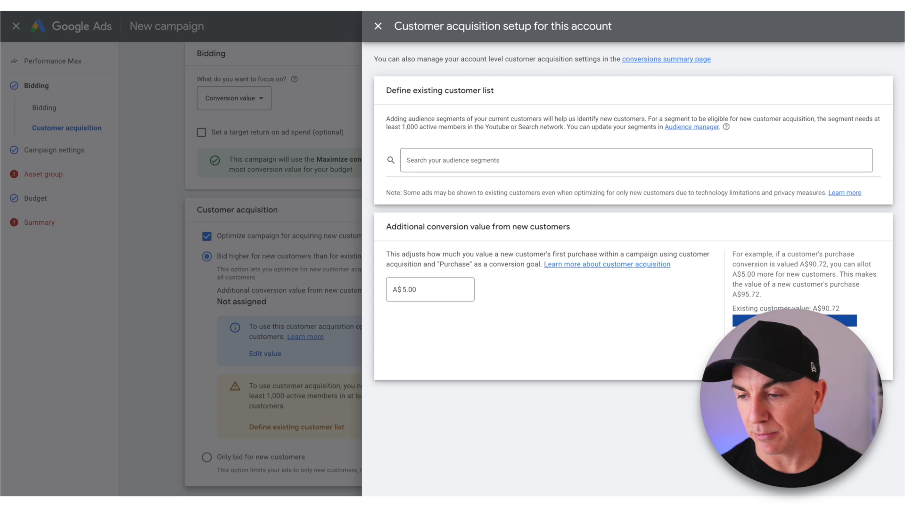
{"action": "left_click", "coordinate": [400, 493]}
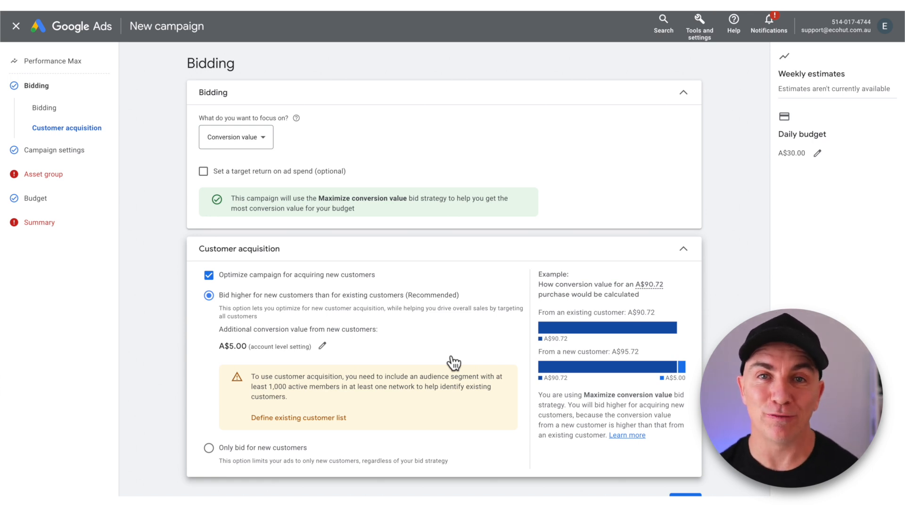
Turn off optimizing the campaign for acquiring new customers and proceed through the campaign settings and asset group to the budget.
{"action": "left_click", "coordinate": [221, 275]}
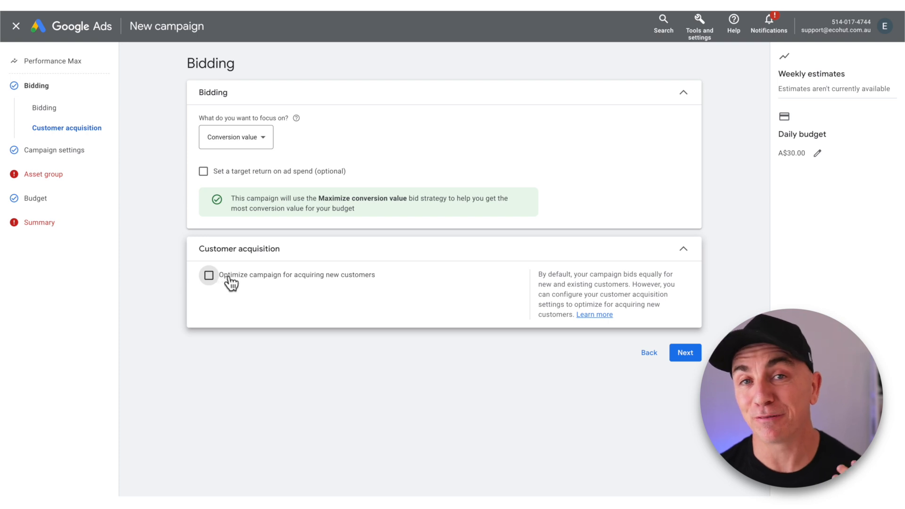
{"action": "left_click", "coordinate": [226, 278]}
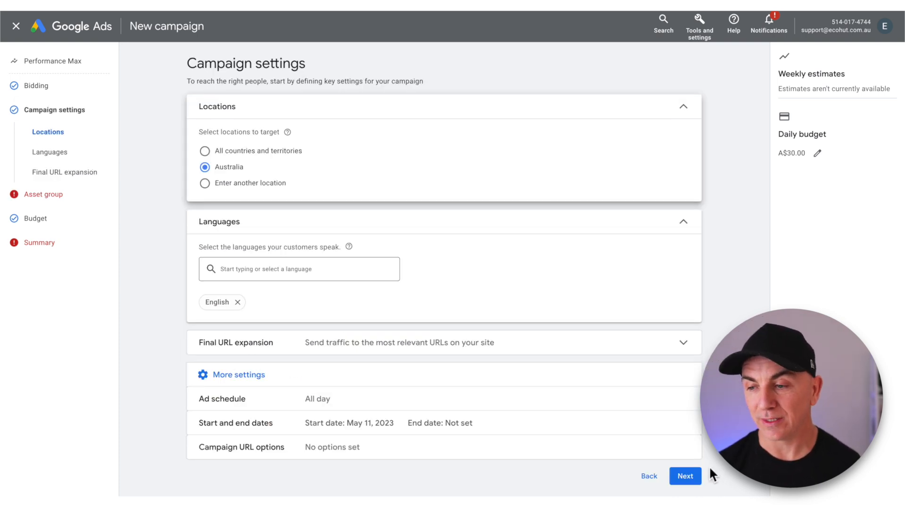
{"action": "left_click", "coordinate": [685, 483]}
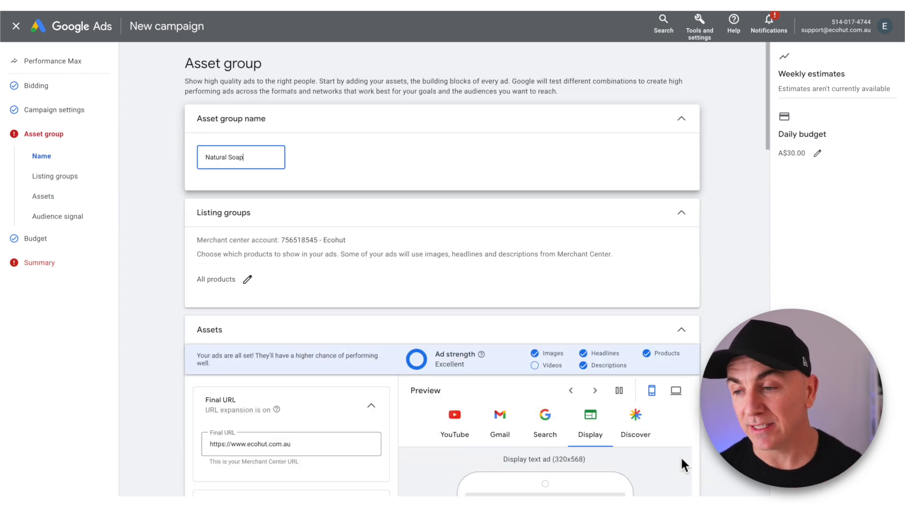
{"action": "scroll", "coordinate": [681, 456], "scroll_direction": "down", "scroll_amount": 15}
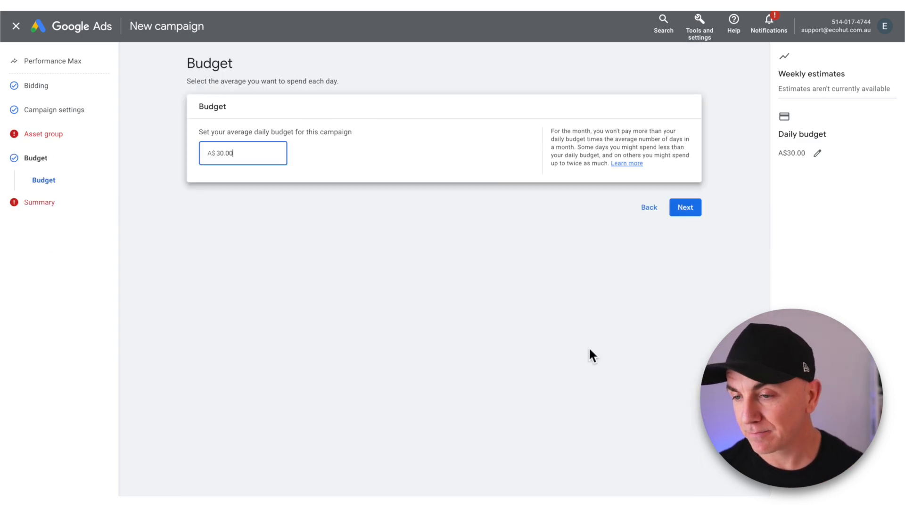
Continue to the campaign summary and resolve the missing logo error by adding the uploaded square ecohut logo to the asset group.
{"action": "left_click", "coordinate": [684, 207]}
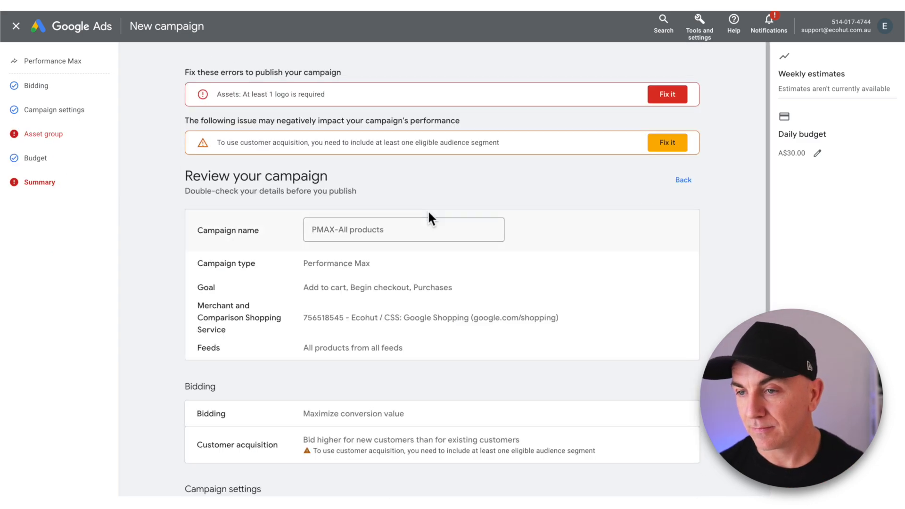
{"action": "scroll", "coordinate": [470, 194], "scroll_direction": "down", "scroll_amount": 6}
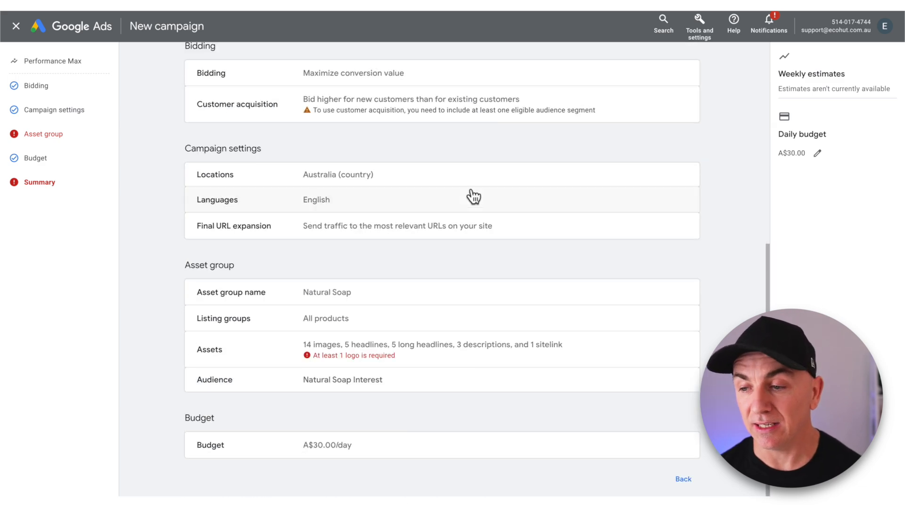
{"action": "scroll", "coordinate": [470, 196], "scroll_direction": "up", "scroll_amount": 6}
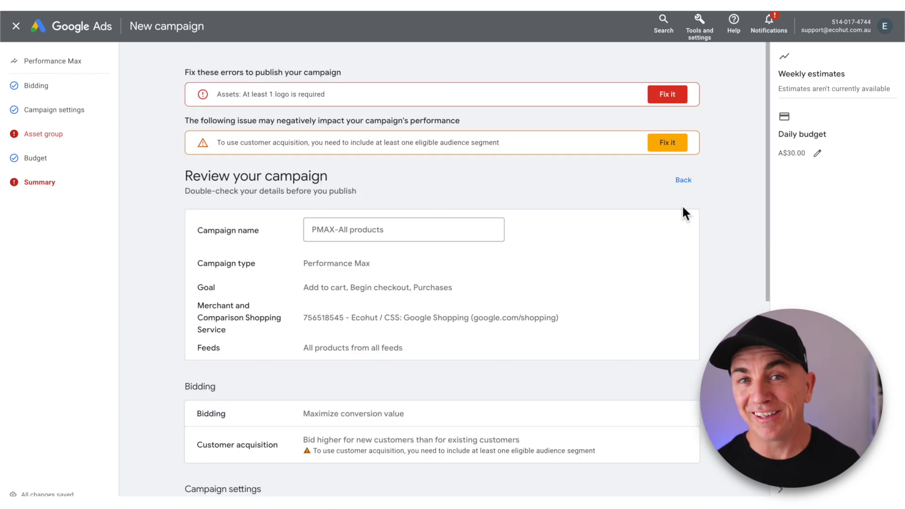
{"action": "left_click", "coordinate": [666, 97]}
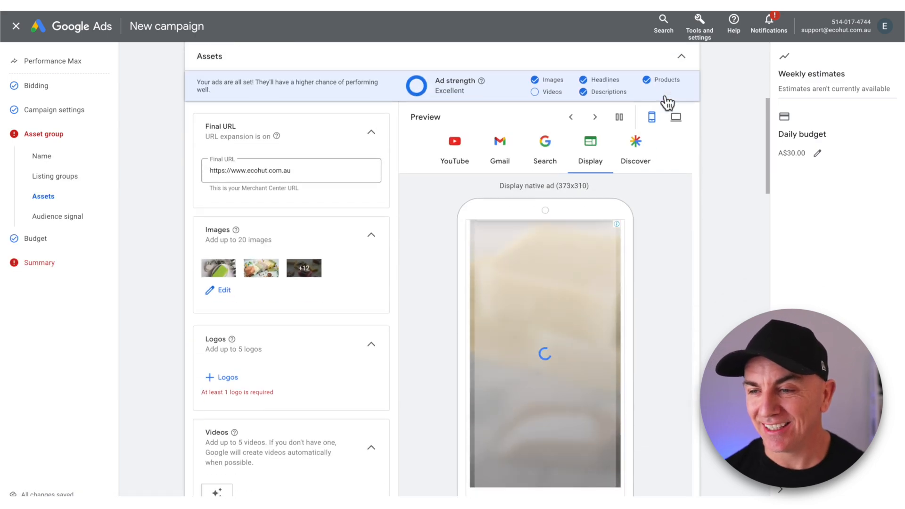
{"action": "left_click", "coordinate": [228, 377]}
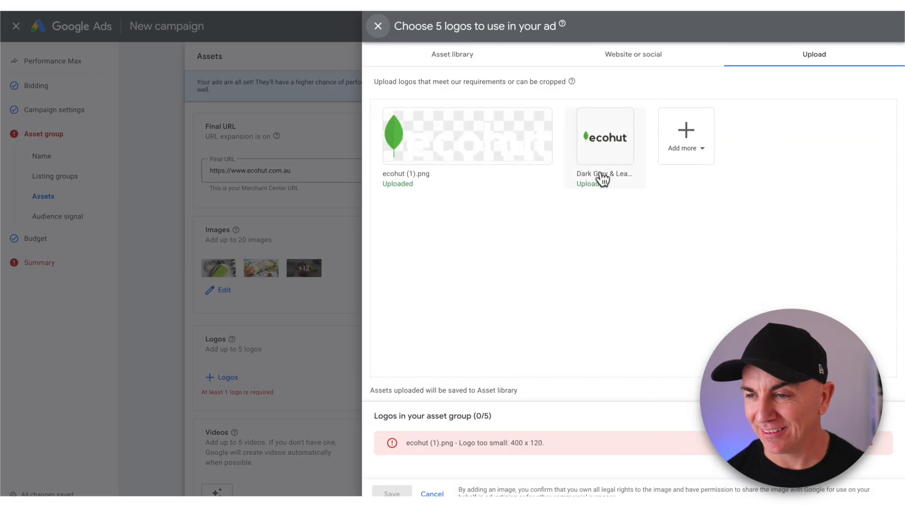
{"action": "left_click", "coordinate": [604, 144]}
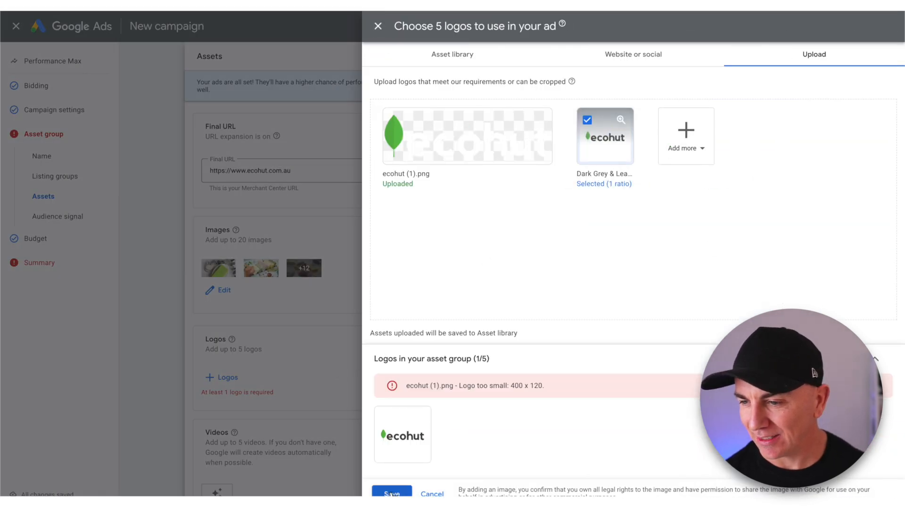
{"action": "left_click", "coordinate": [392, 493]}
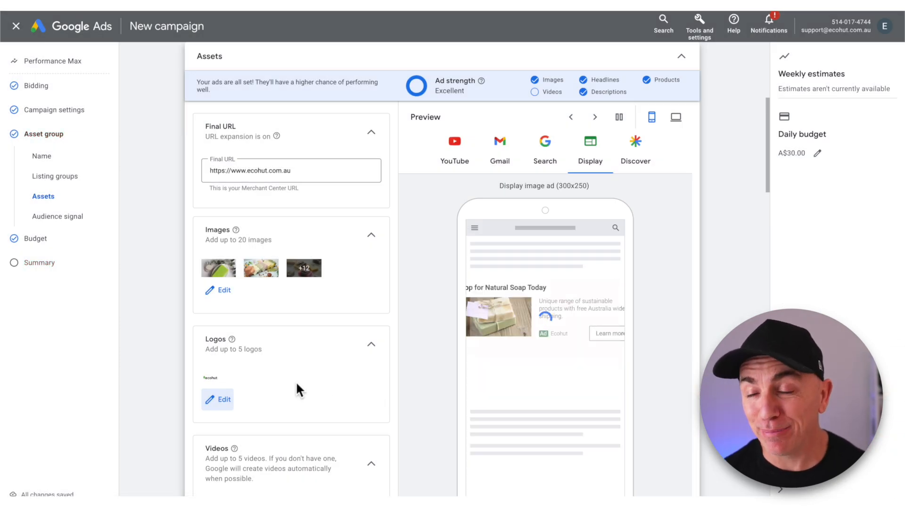
Proceed from the asset group through the budget to the campaign summary and review the details.
{"action": "scroll", "coordinate": [304, 380], "scroll_direction": "down", "scroll_amount": 20}
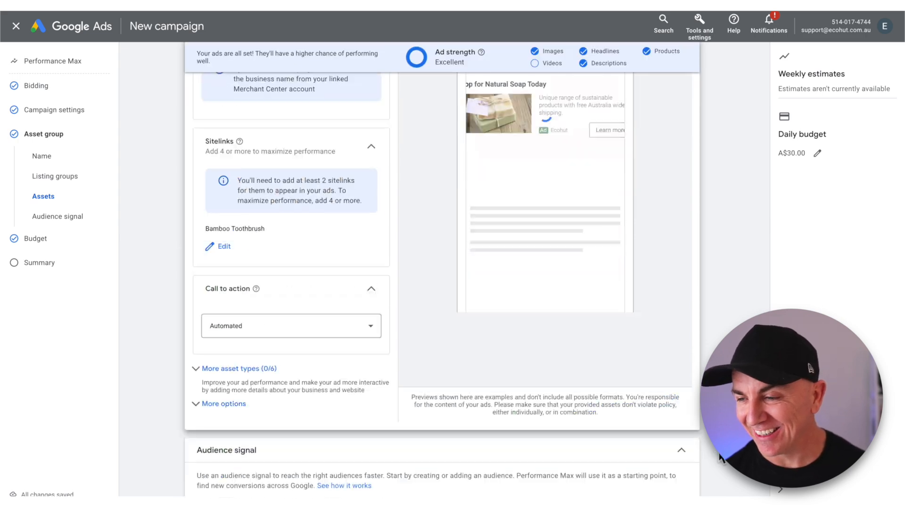
{"action": "left_click", "coordinate": [683, 482]}
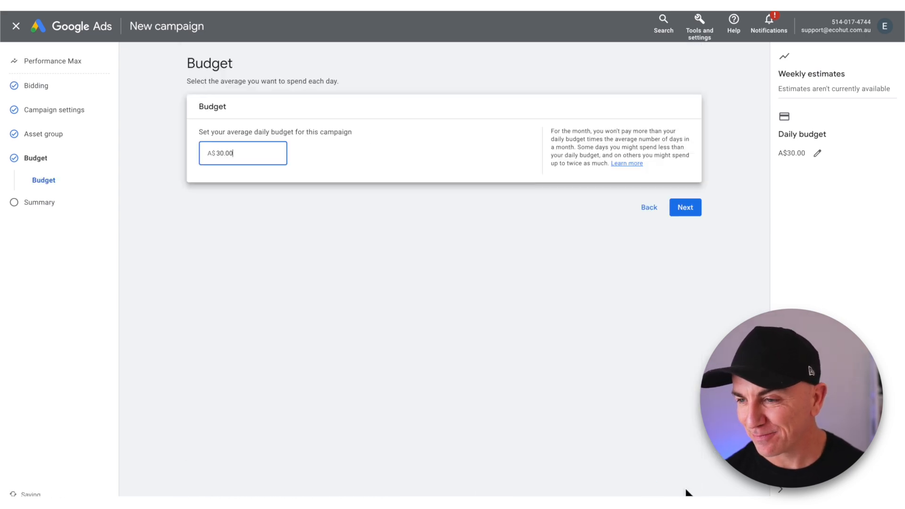
{"action": "left_click", "coordinate": [685, 212]}
{"action": "scroll", "coordinate": [683, 211], "scroll_direction": "down", "scroll_amount": 6}
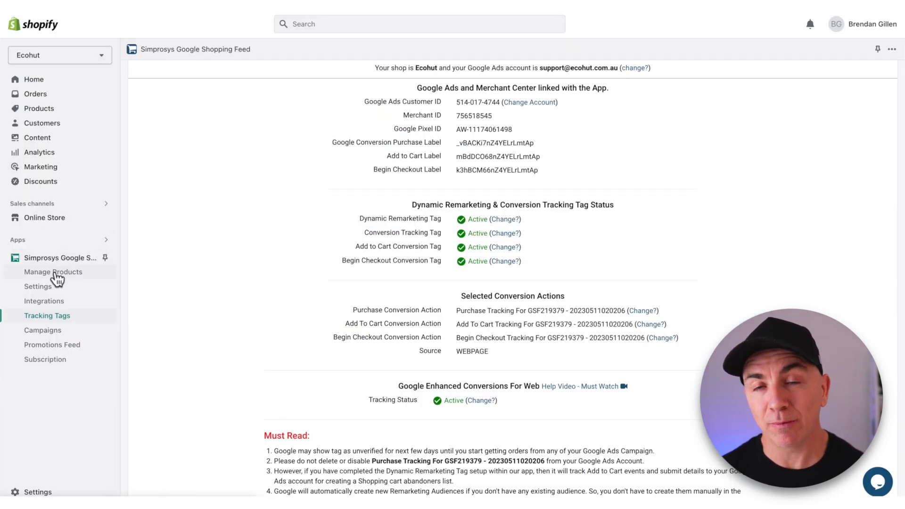
In Shopify's Simprosys Google Shopping Feed app, set Absolute Avocado Natural Soap's Google category to Health & Beauty > Personal Care > Cosmetics > Bath & Body > Bar Soap.
{"action": "left_click", "coordinate": [55, 275]}
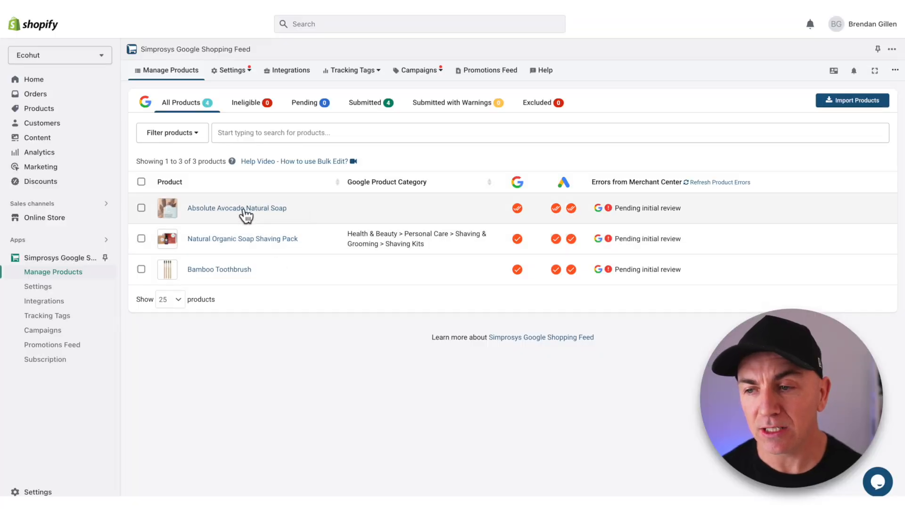
{"action": "left_click", "coordinate": [245, 215]}
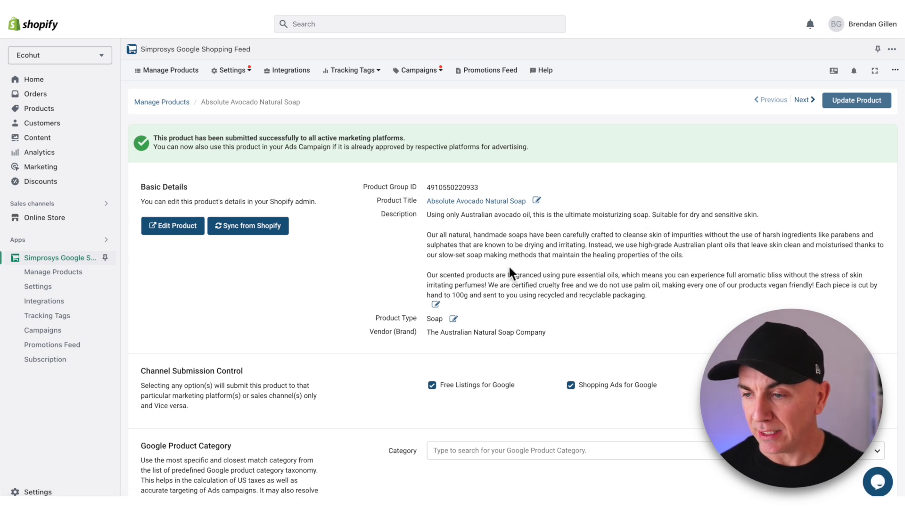
{"action": "scroll", "coordinate": [553, 272], "scroll_direction": "down", "scroll_amount": 3}
{"action": "scroll", "coordinate": [553, 272], "scroll_direction": "down", "scroll_amount": 1}
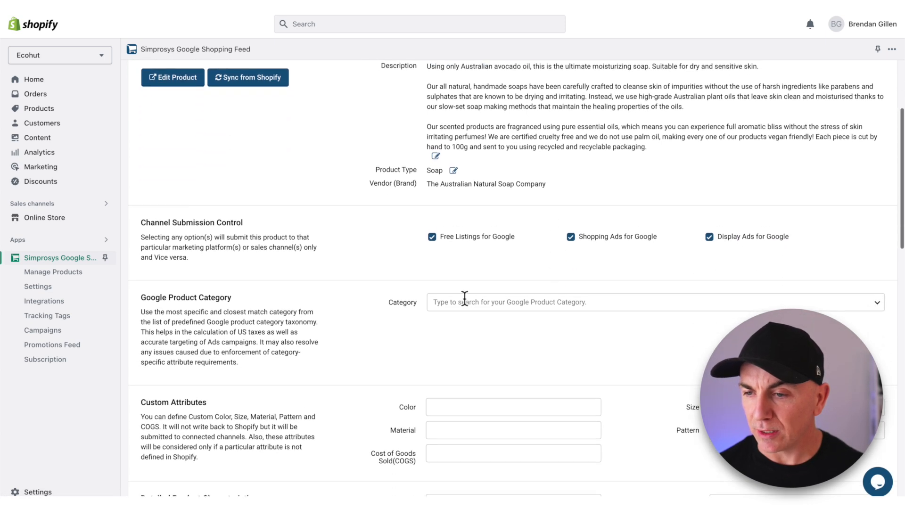
{"action": "left_click", "coordinate": [594, 304]}
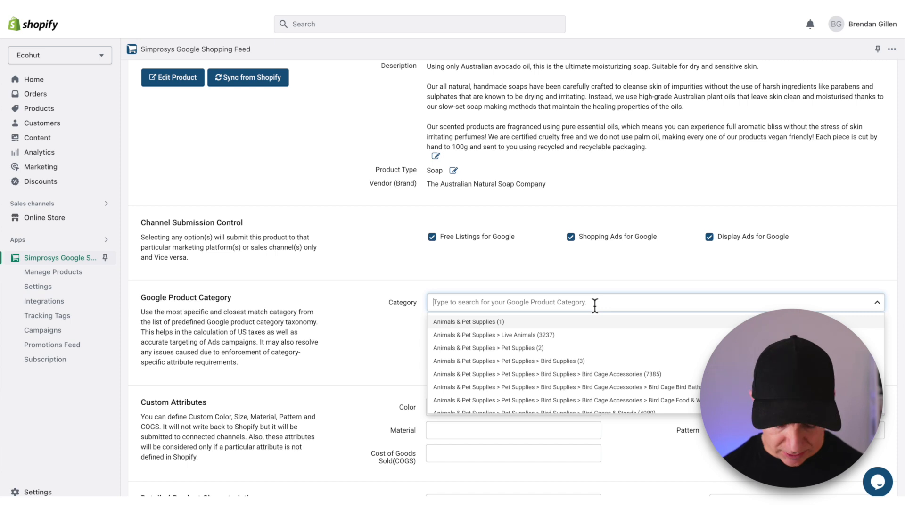
{"action": "type", "text": "soap"}
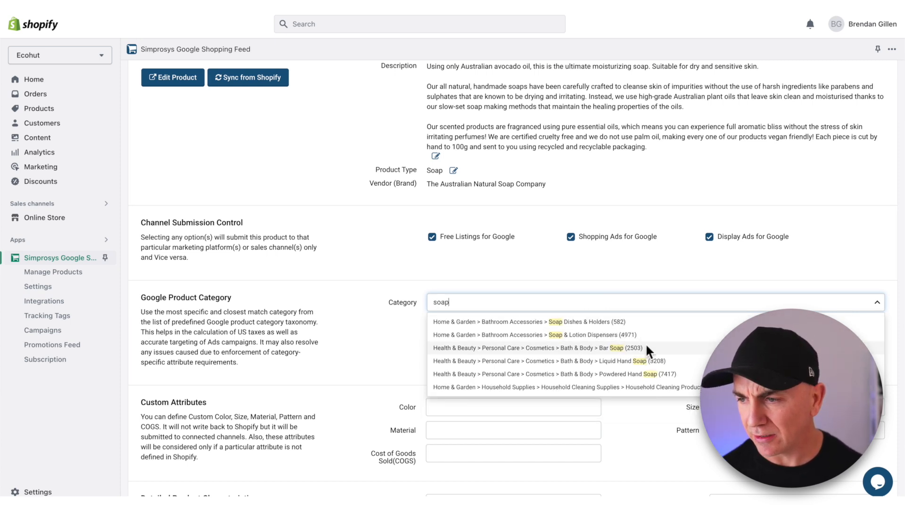
{"action": "scroll", "coordinate": [650, 344], "scroll_direction": "down", "scroll_amount": 1}
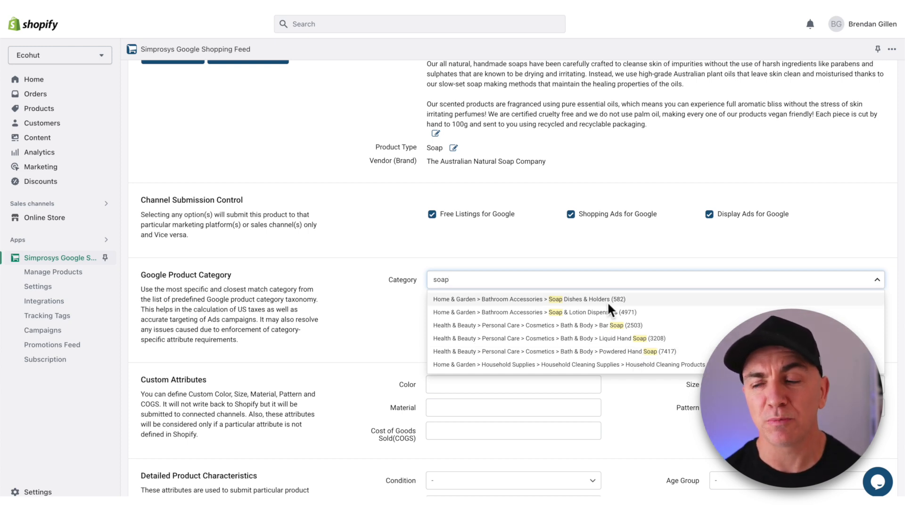
{"action": "left_click", "coordinate": [601, 324]}
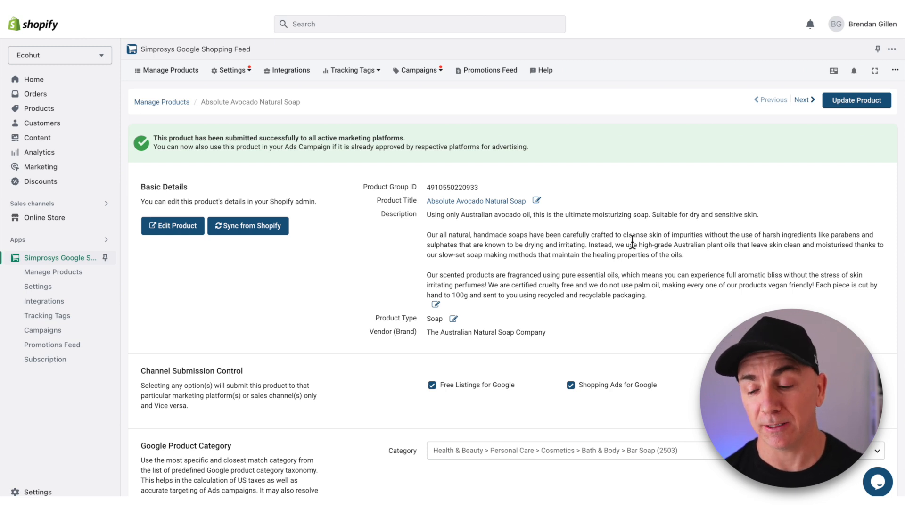
Change the avocado soap's product title to "Natural Organic Handmade Soap, Avocado Scented" and save the title.
{"action": "left_click", "coordinate": [536, 200]}
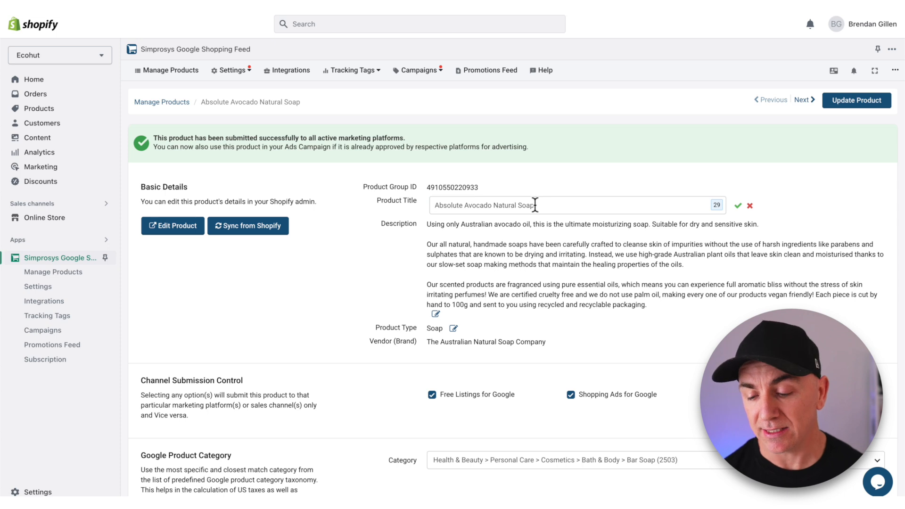
{"action": "key", "text": "ctrl+a"}
{"action": "type", "text": "Natural Organic Handmade Soap, Avocado Scented"}
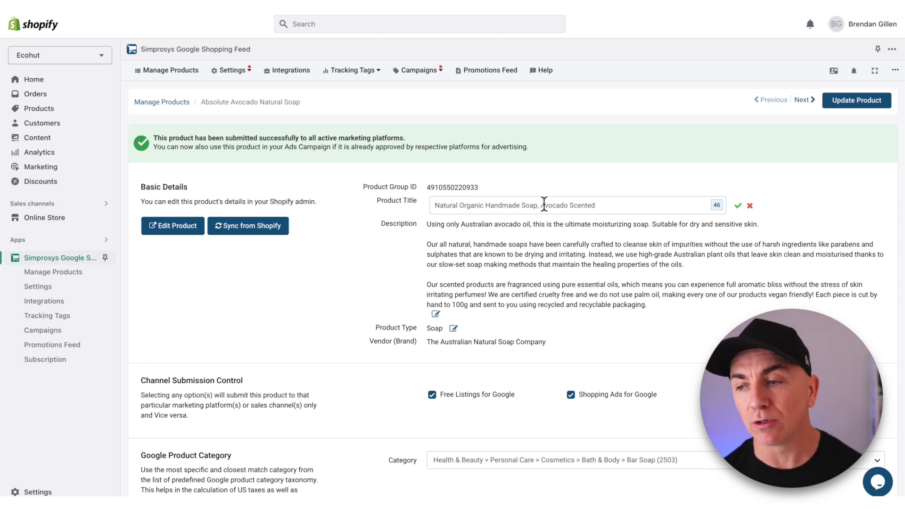
{"action": "left_click", "coordinate": [737, 206]}
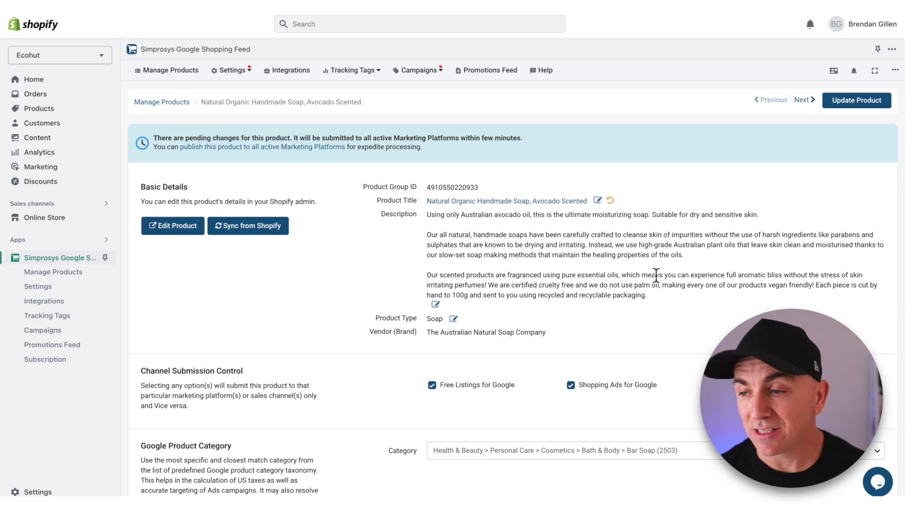
Check the soap's category, custom attributes and detailed characteristics, and update the product in the feed.
{"action": "scroll", "coordinate": [655, 275], "scroll_direction": "down", "scroll_amount": 3}
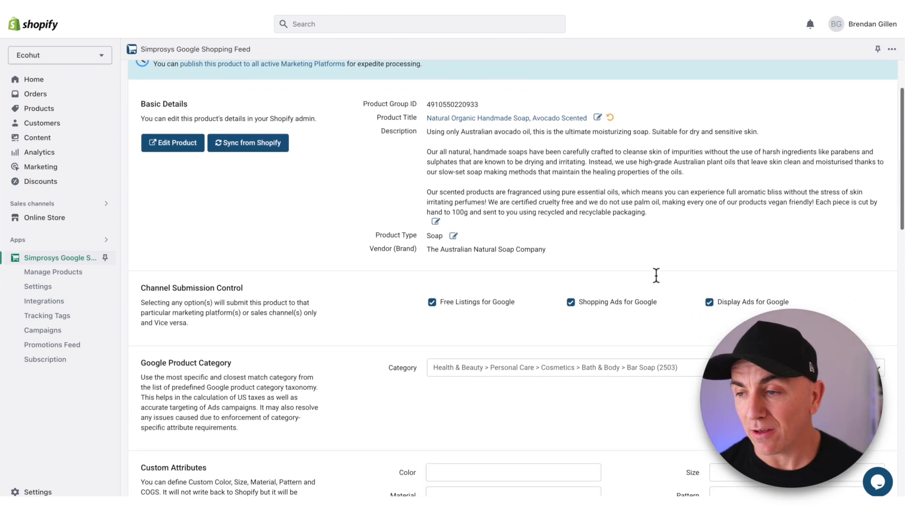
{"action": "scroll", "coordinate": [650, 278], "scroll_direction": "down", "scroll_amount": 5}
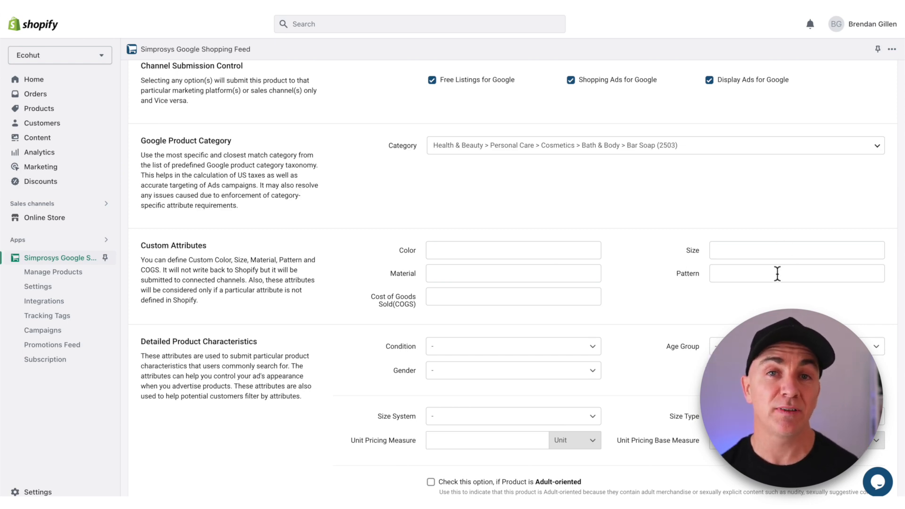
{"action": "scroll", "coordinate": [640, 328], "scroll_direction": "up", "scroll_amount": 6}
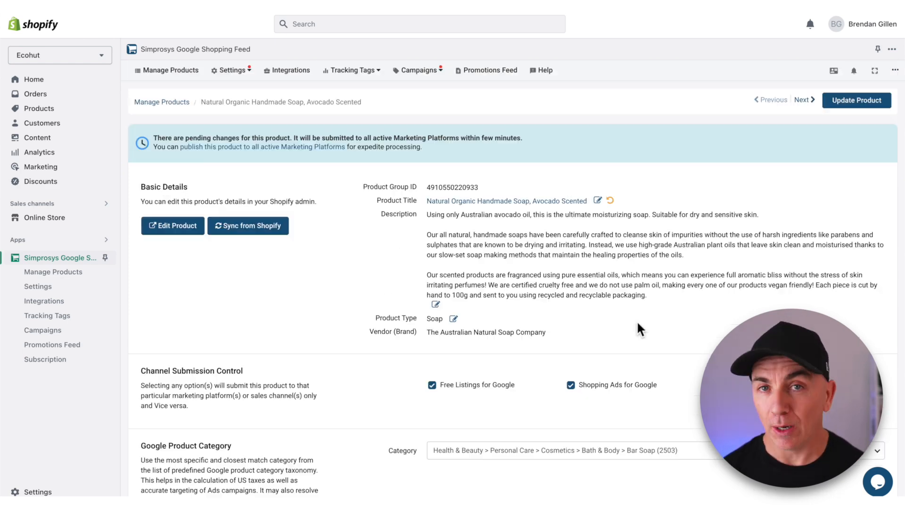
{"action": "left_click", "coordinate": [851, 115]}
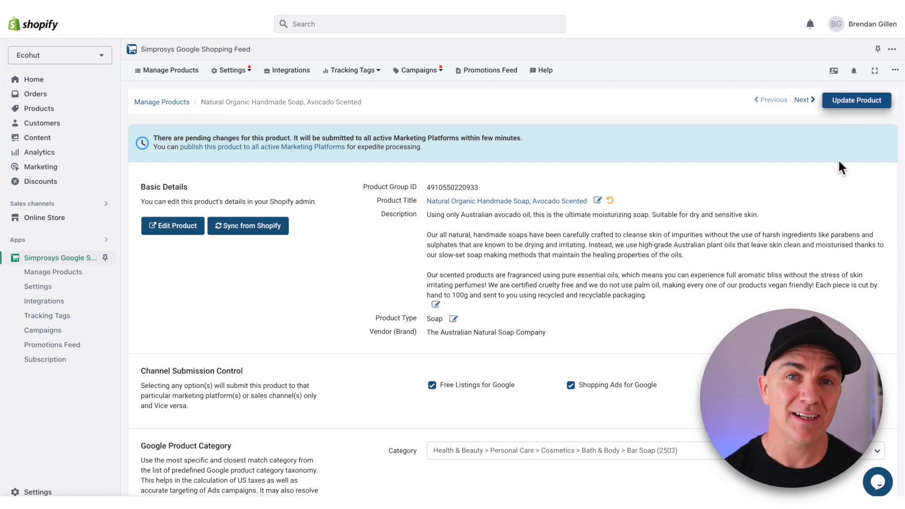